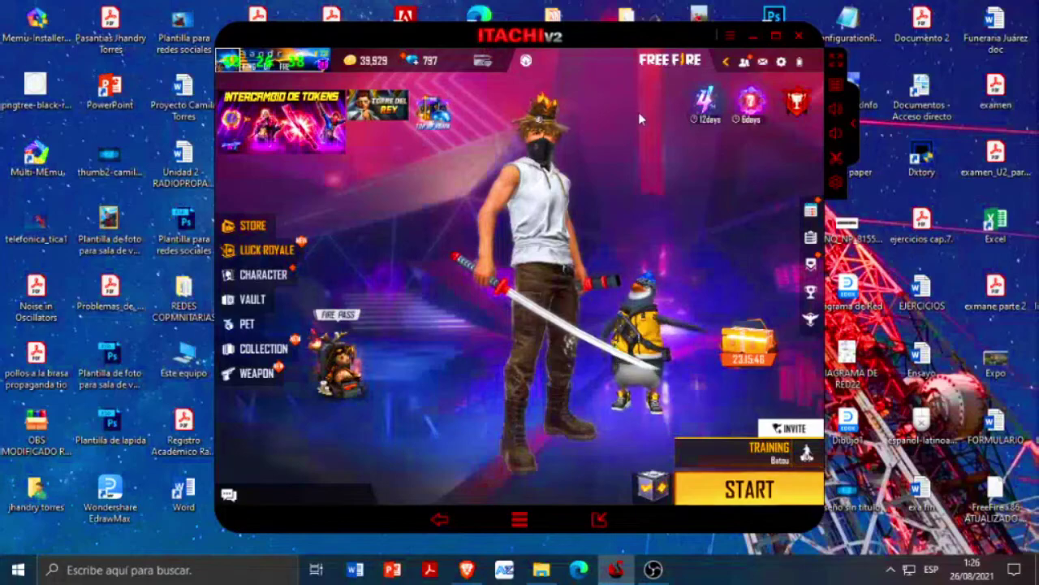
- View the emulator's About information and the Free Fire game mode selection, closing each one after checking it
left_click(730, 36)
left_click(723, 207)
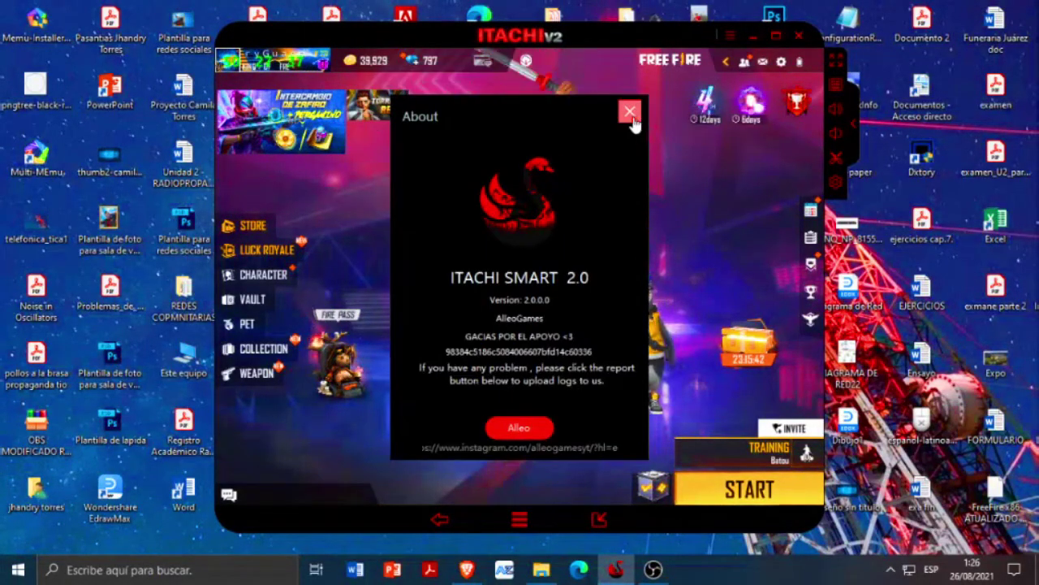
left_click(629, 111)
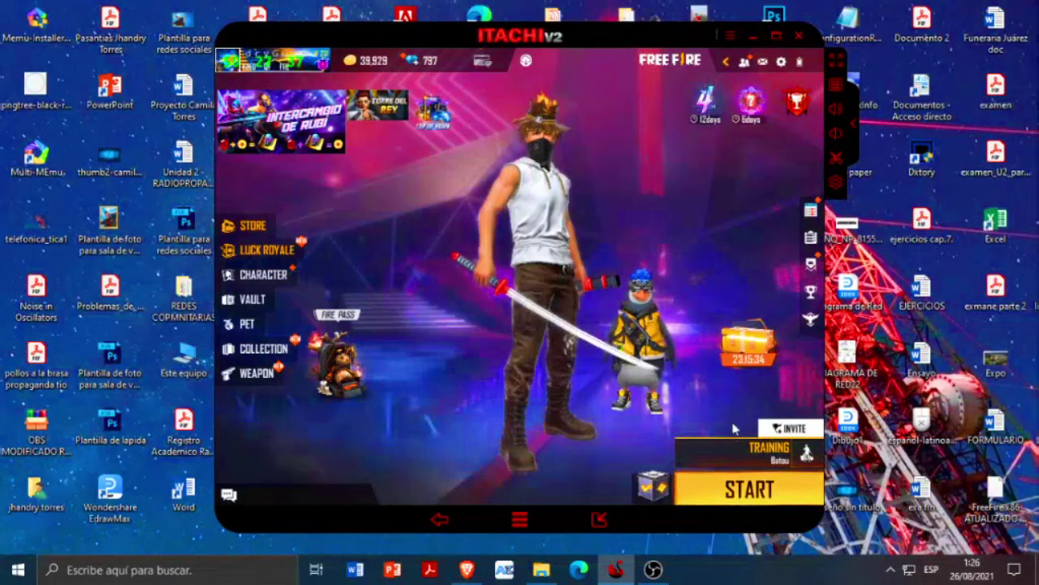
left_click(741, 451)
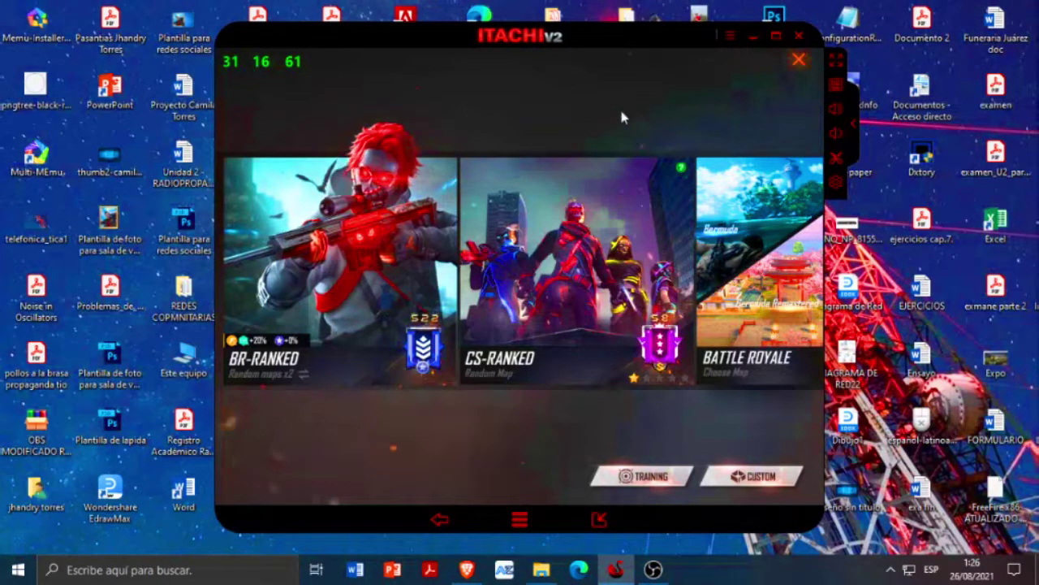
left_click(798, 60)
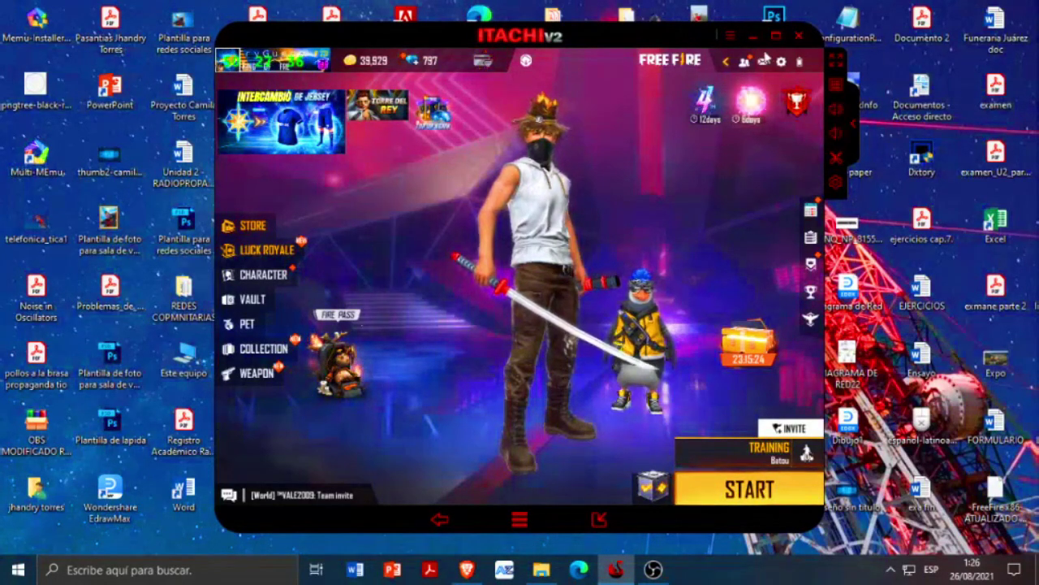
- Minimize the emulator and show the properties of Disco local (C:) from Este equipo
left_click(839, 138)
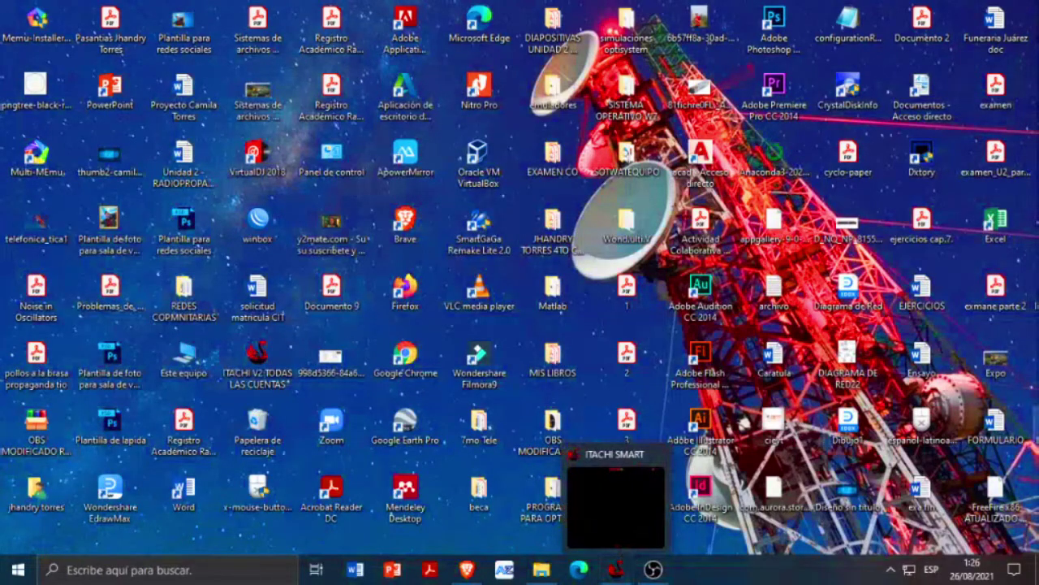
double_click(189, 359)
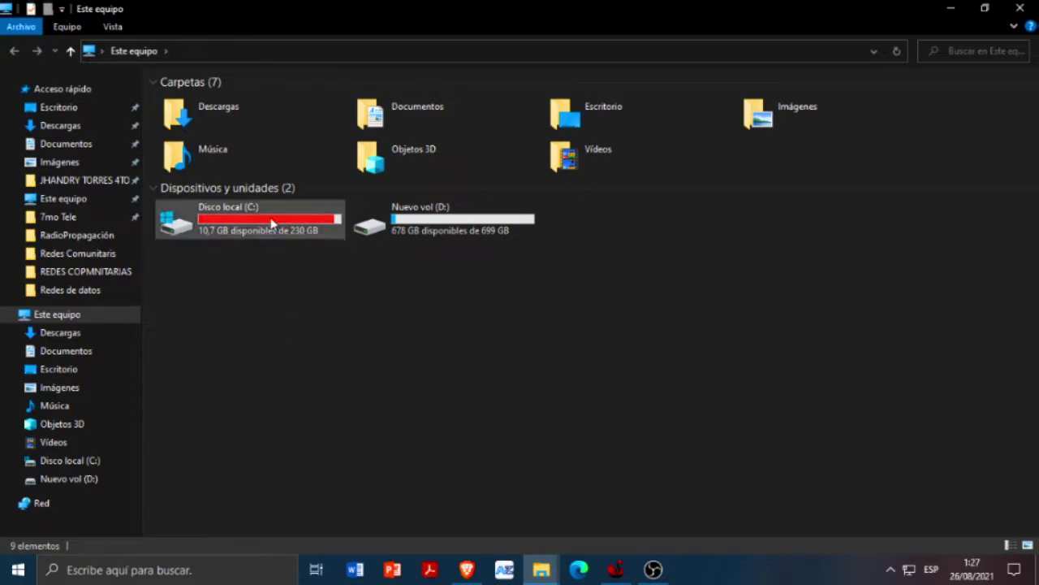
left_click(272, 222)
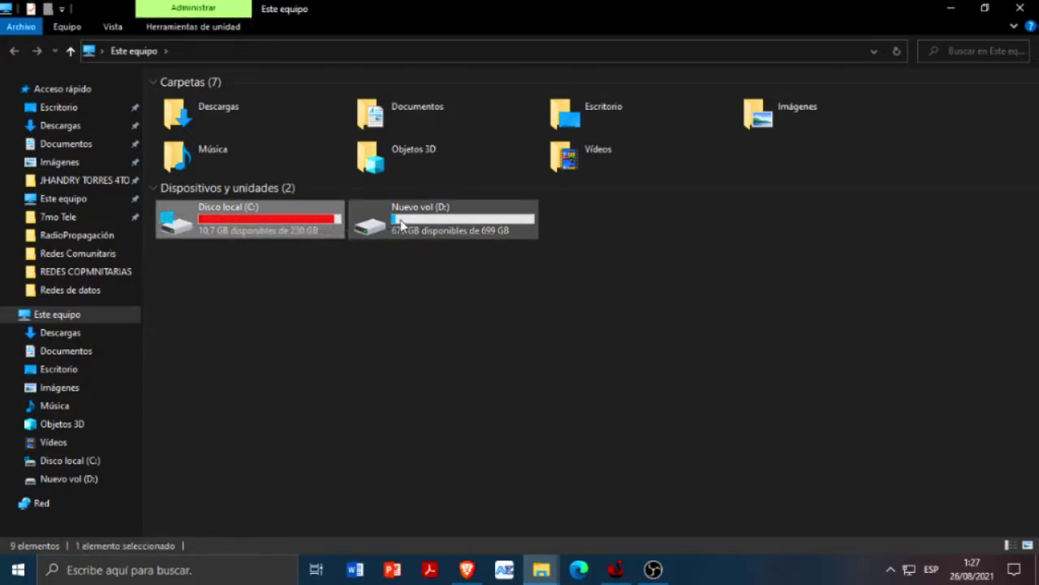
right_click(270, 213)
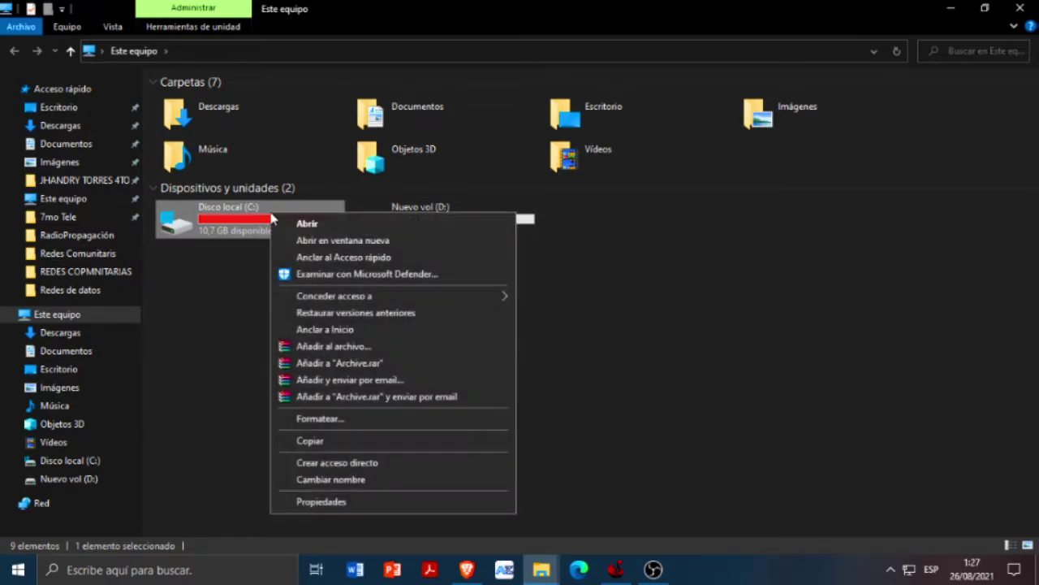
left_click(352, 502)
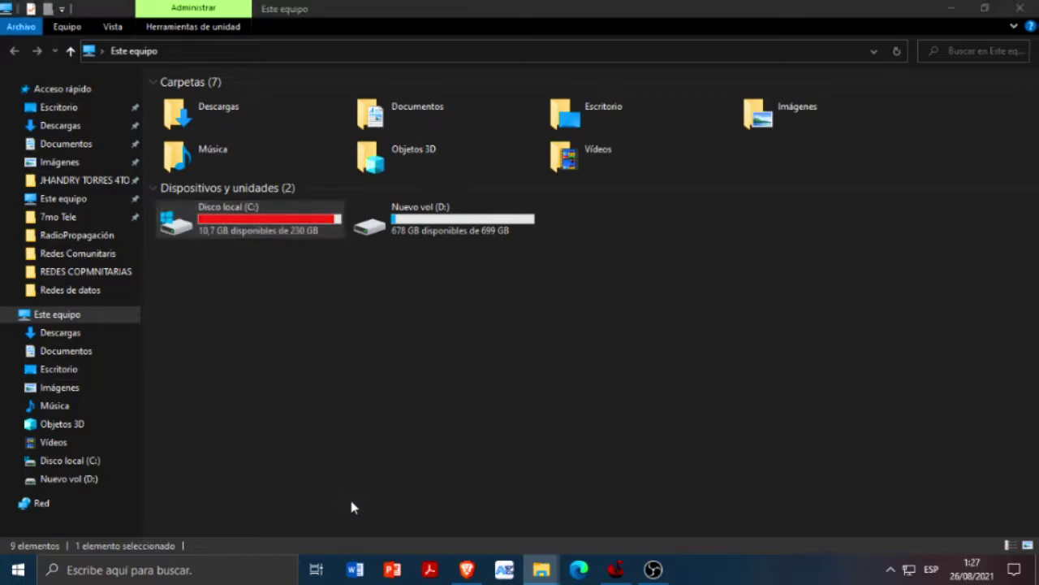
left_click_drag(428, 174, 500, 57)
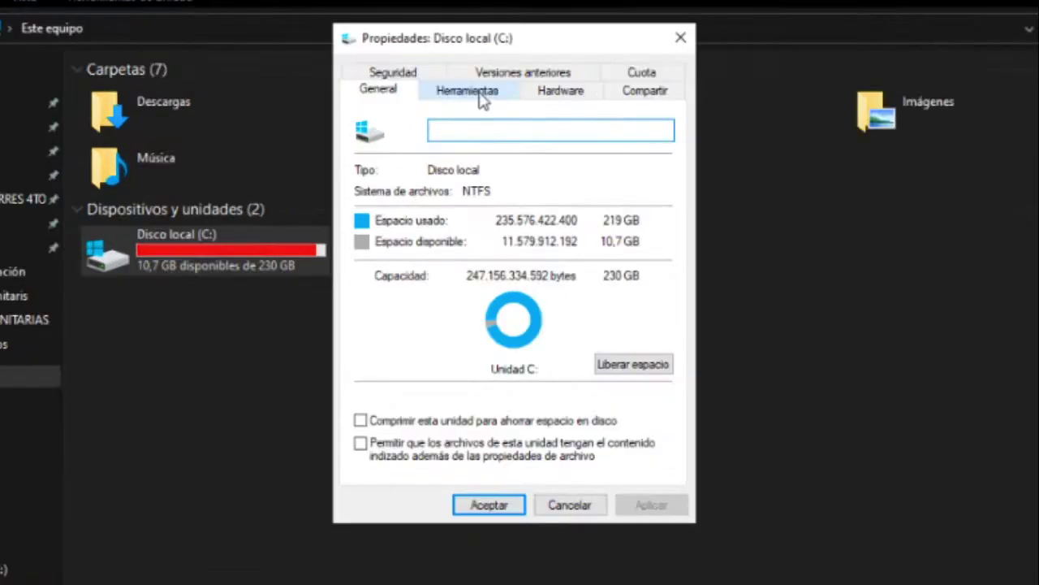
- Open the drive optimization tool from the C: properties and start optimizing drive (C:)
left_click(457, 101)
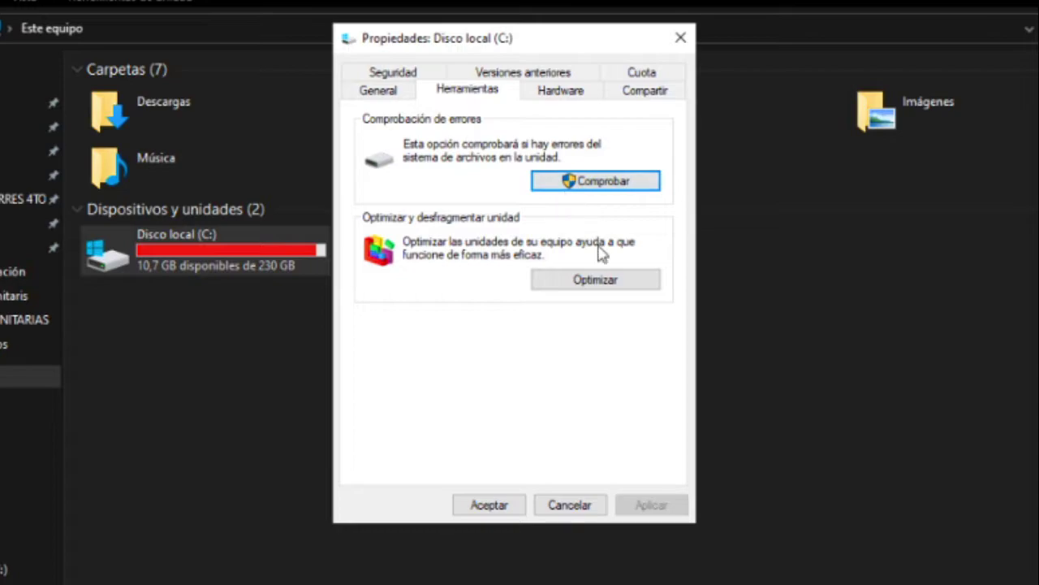
left_click(571, 280)
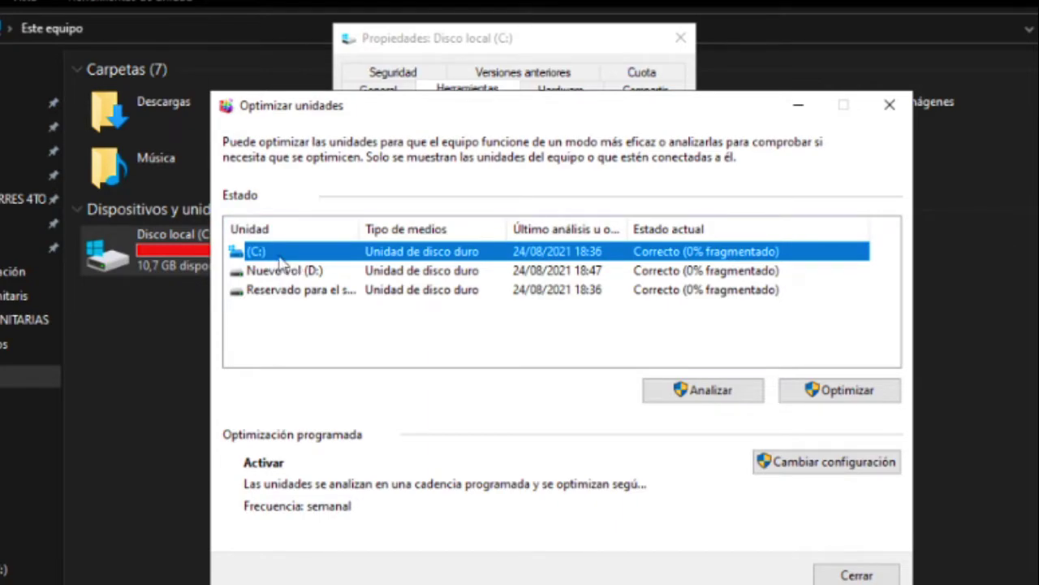
left_click_drag(383, 106, 439, 149)
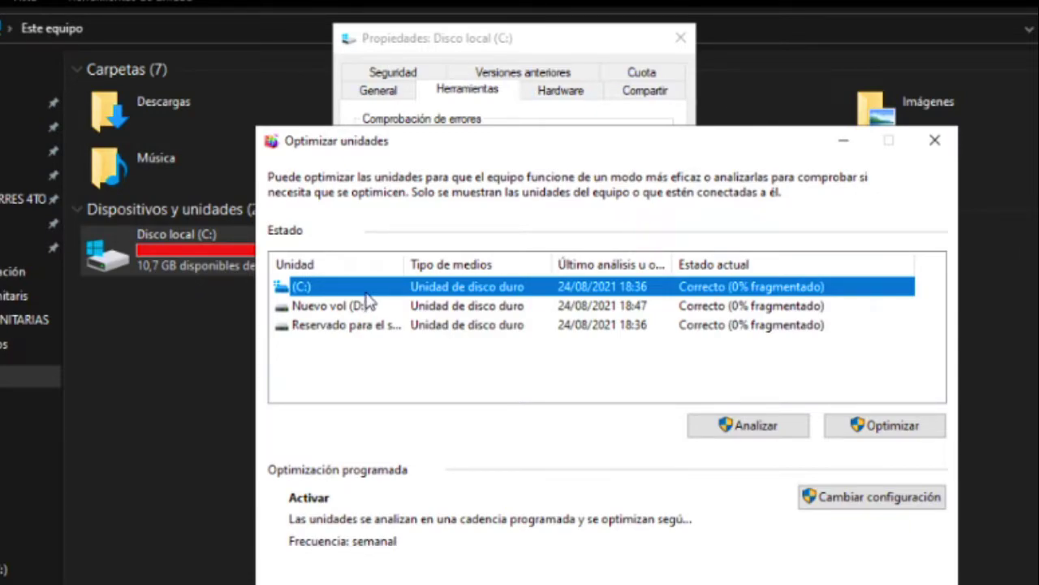
left_click(871, 432)
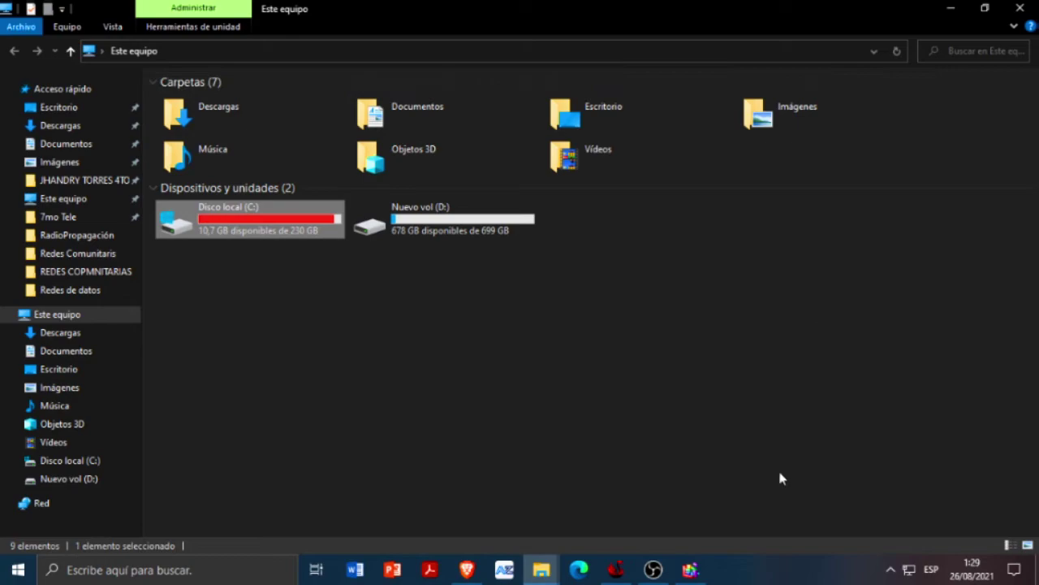
- Minimize File Explorer and bring up the screen resolution setting in the Windows display settings
left_click(943, 7)
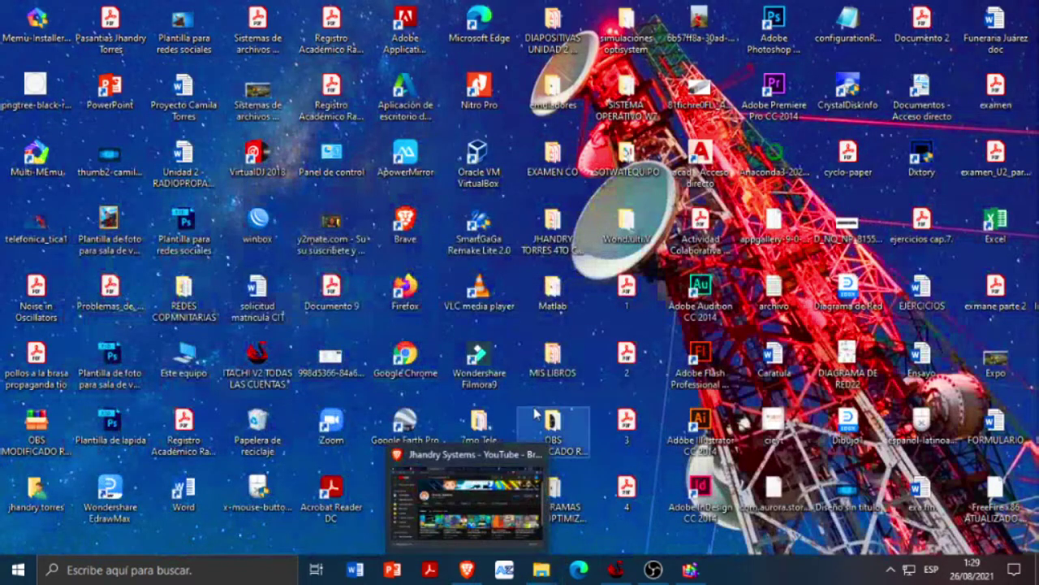
left_click(20, 571)
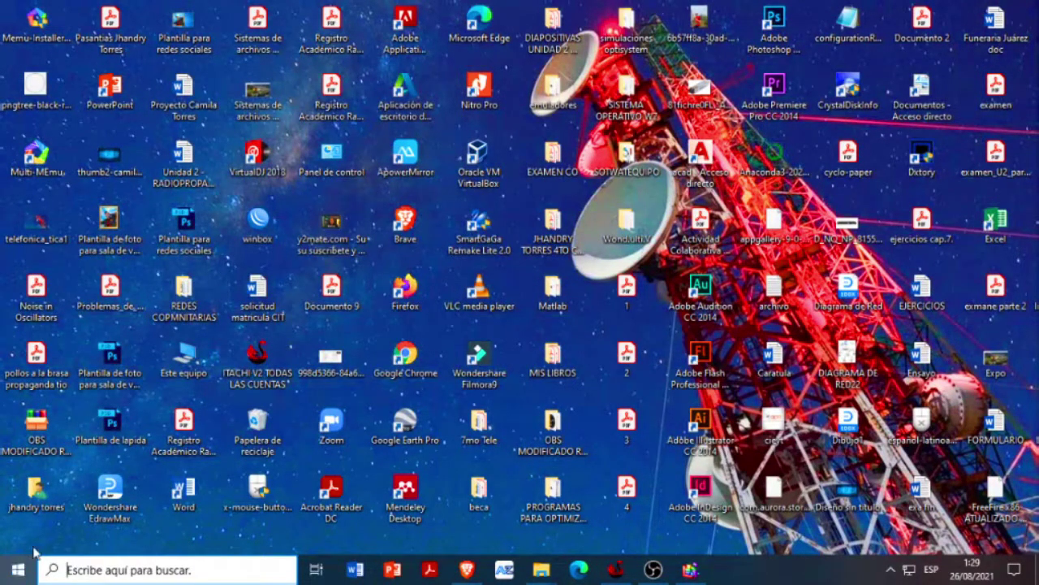
left_click(18, 573)
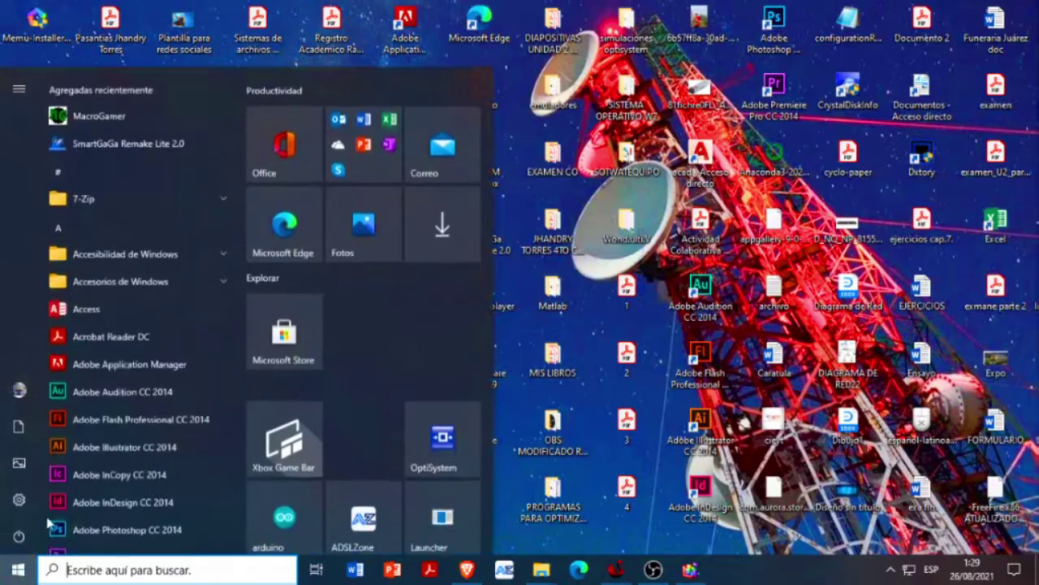
left_click(23, 498)
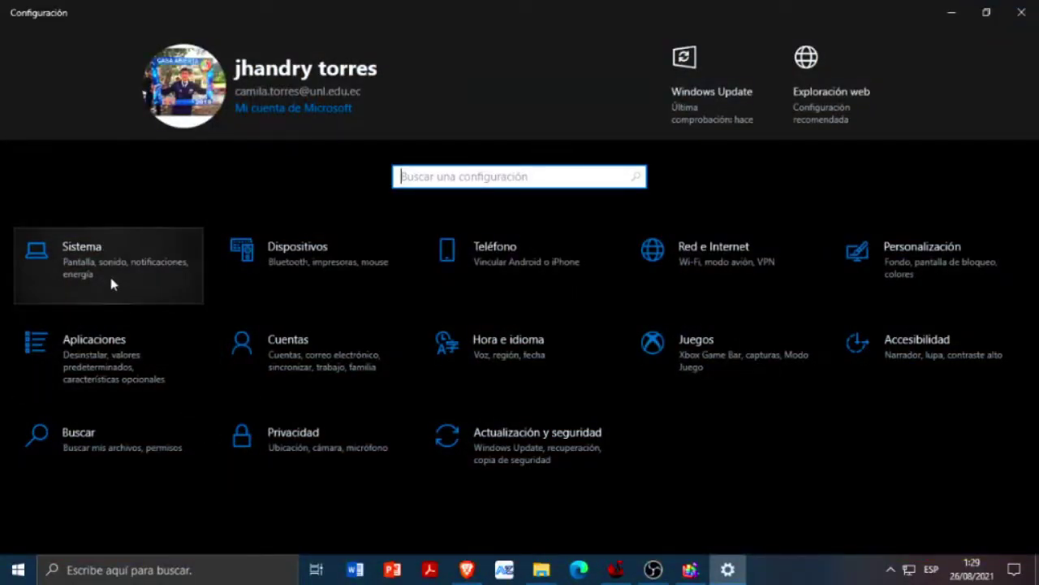
left_click(124, 273)
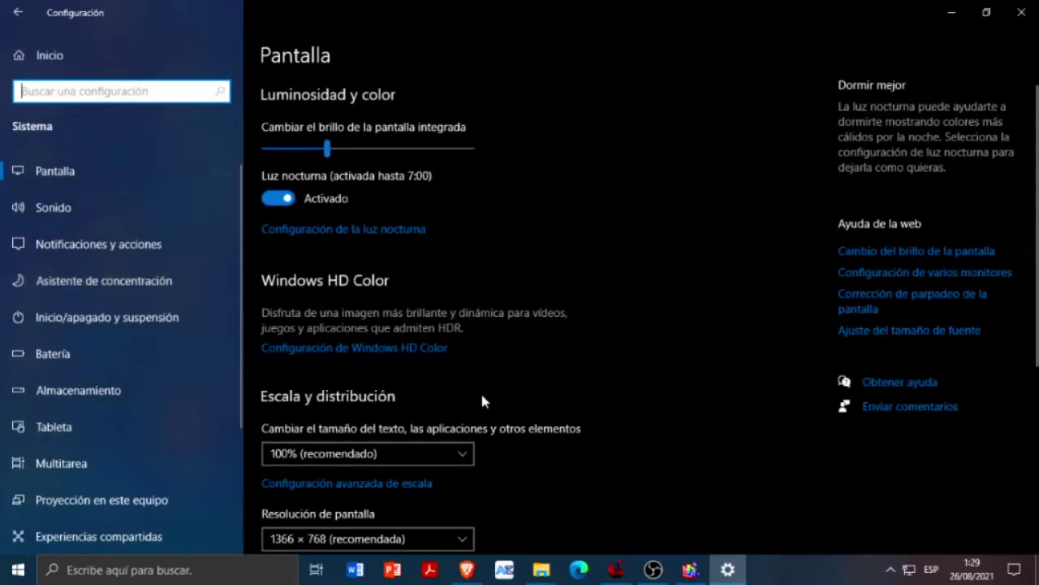
scroll(504, 402, "down", 4)
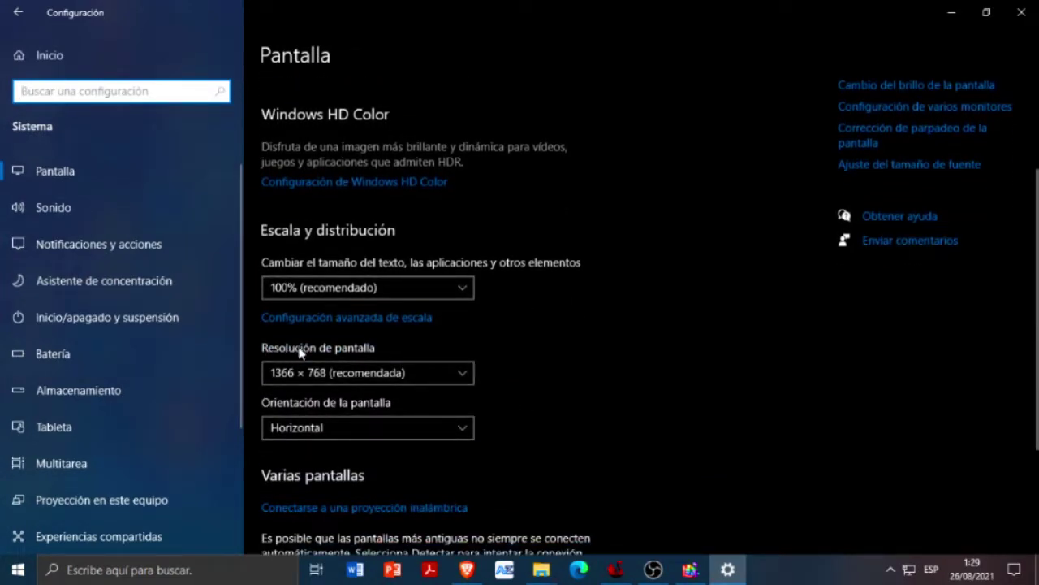
- Examine the available Windows screen resolutions, including 800 × 600, and close the settings window
left_click(313, 372)
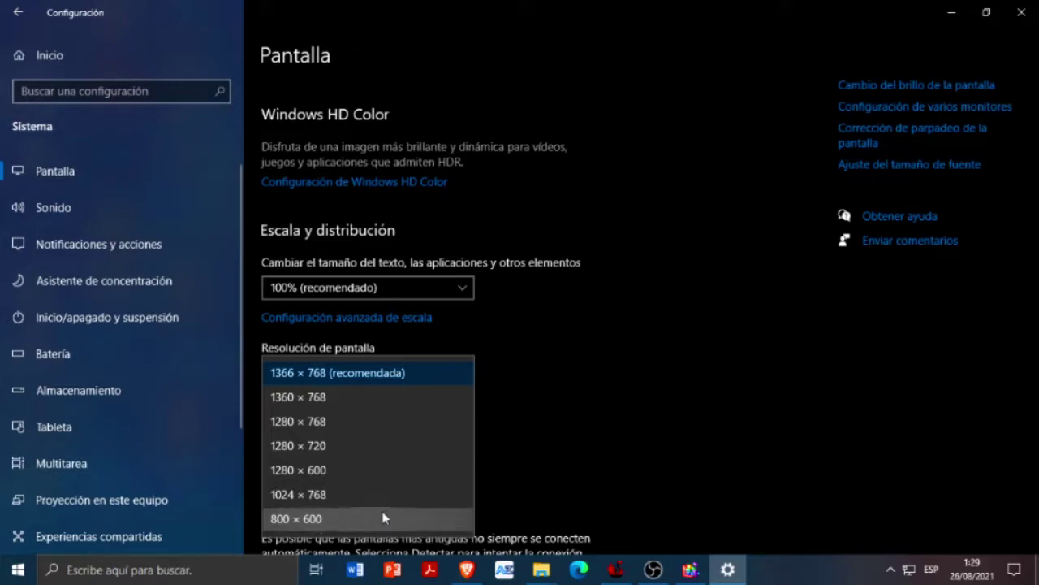
left_click(621, 435)
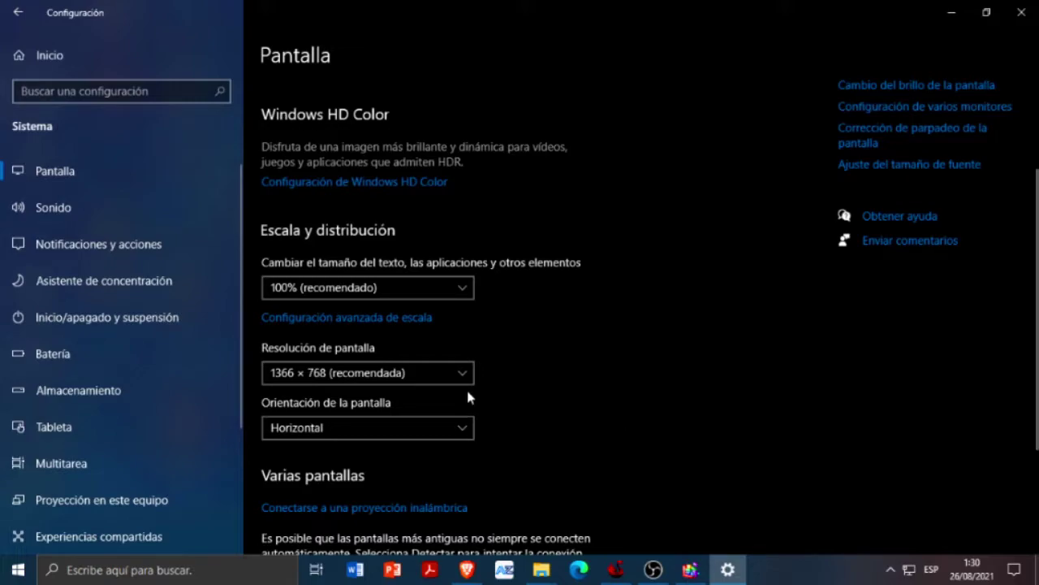
left_click(434, 374)
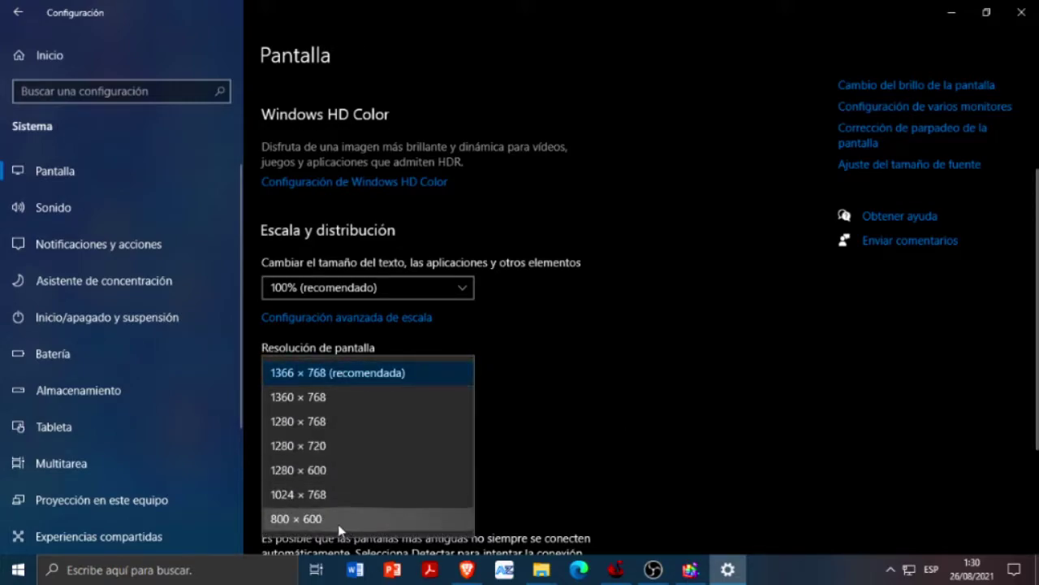
left_click(712, 385)
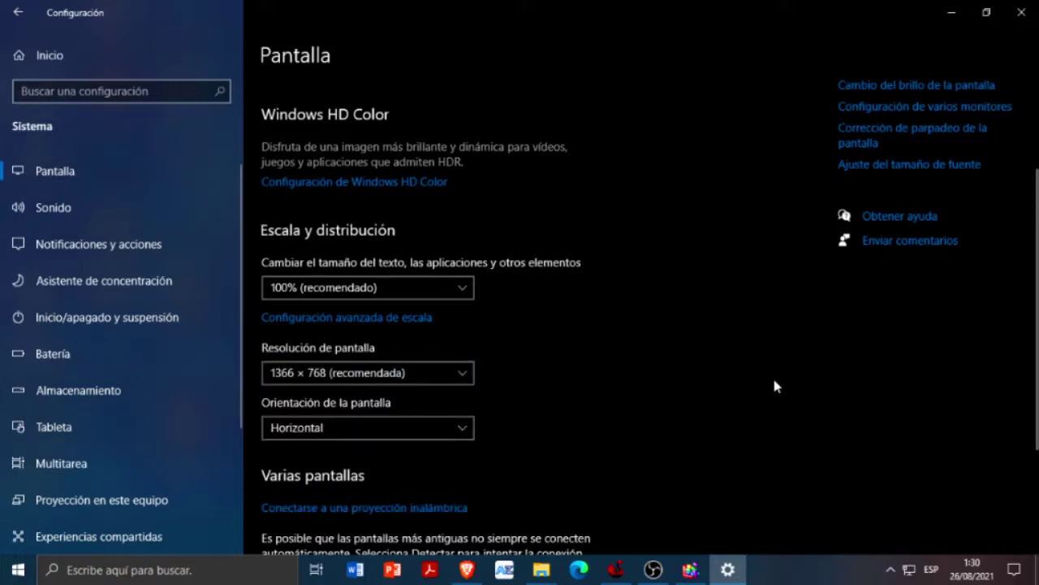
left_click(1027, 21)
- Switch back to the ITACHI V2 emulator and open its advanced settings
mouse_move(660, 571)
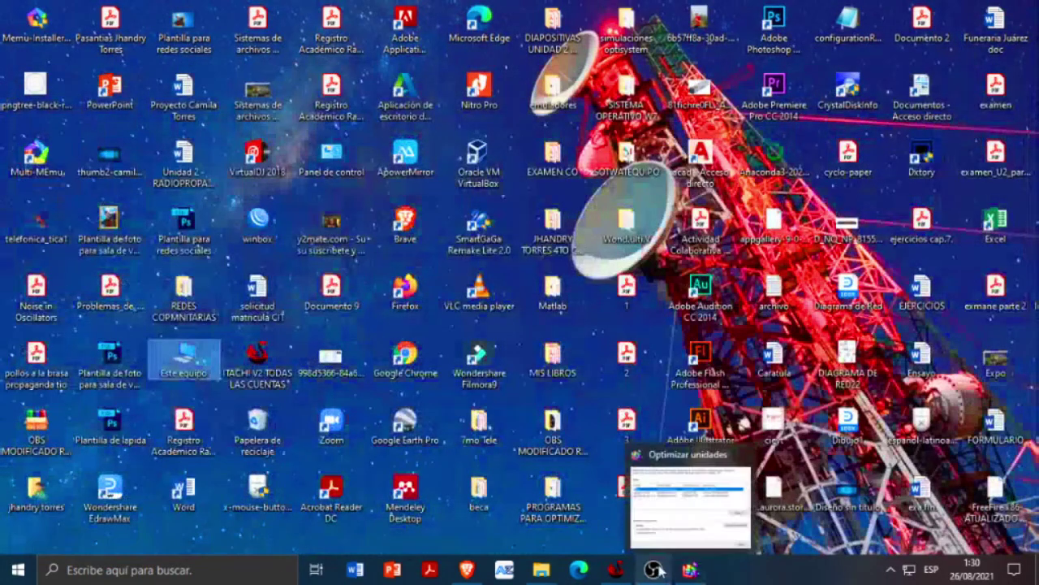
left_click(616, 569)
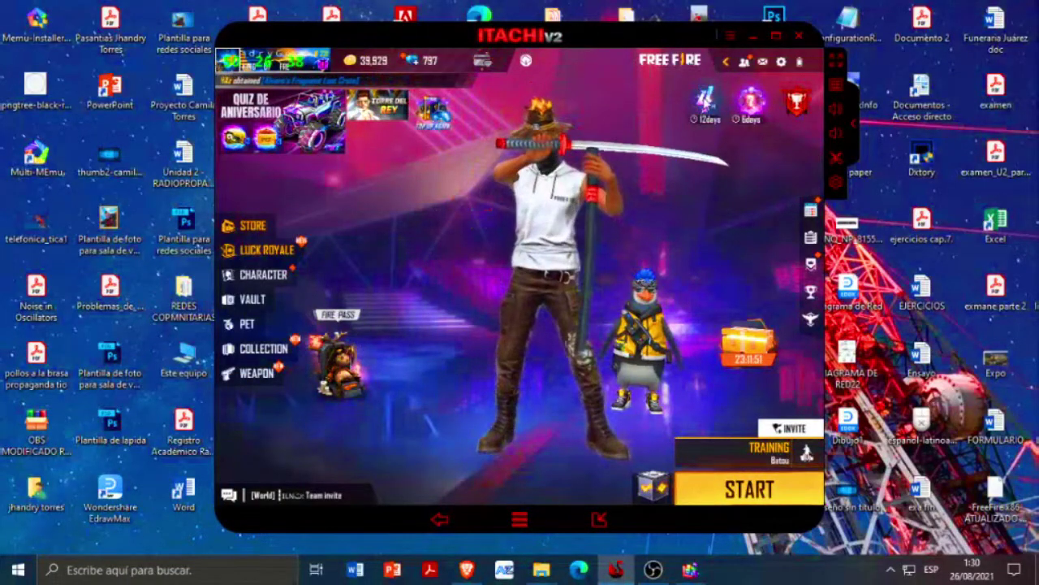
left_click(730, 36)
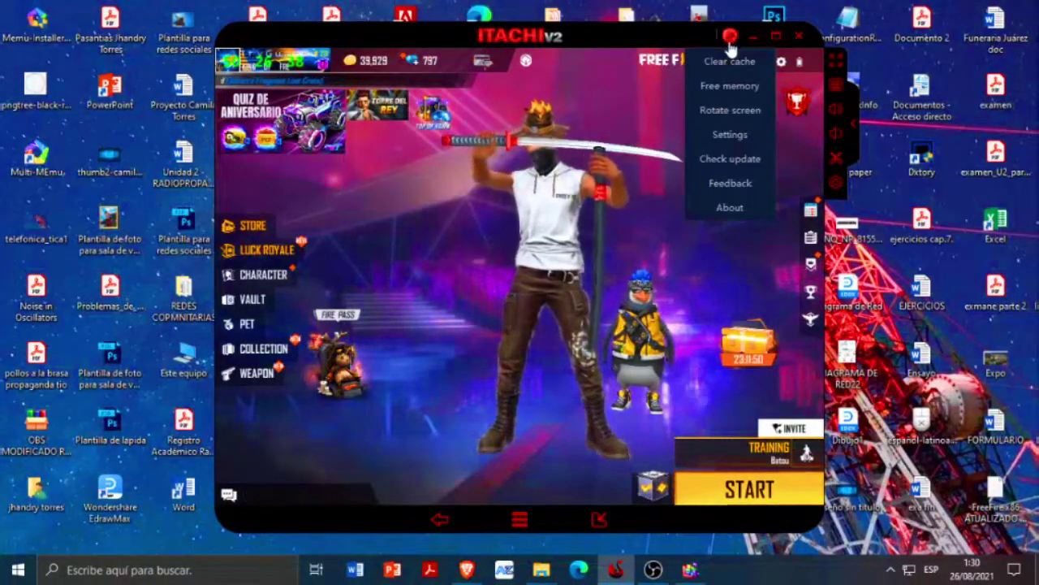
left_click(730, 135)
left_click(299, 144)
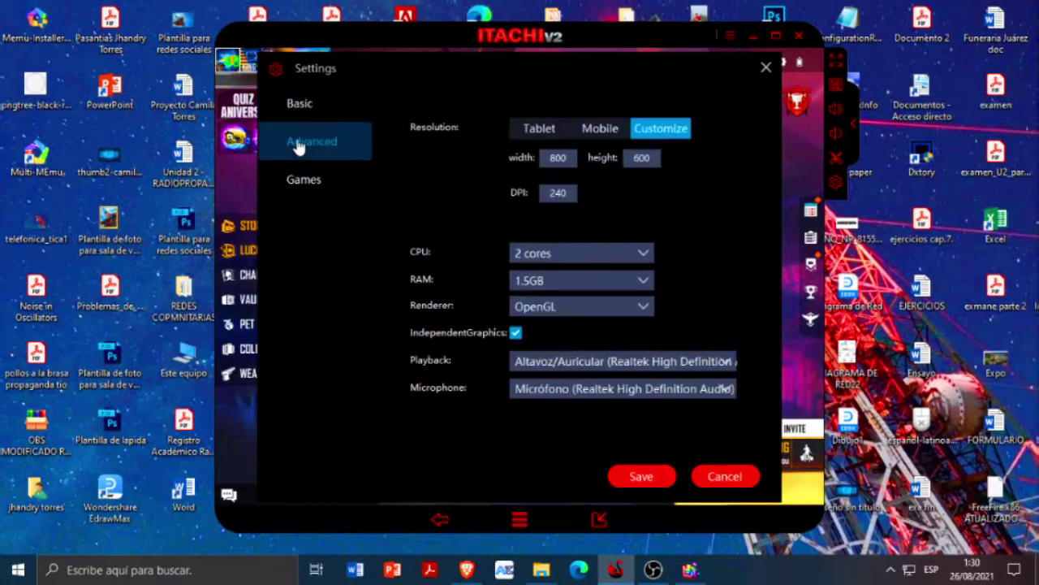
- Compare the emulator's Mobile resolution presets with the Customize resolution option, ending on Customize
left_click(600, 129)
left_click(660, 130)
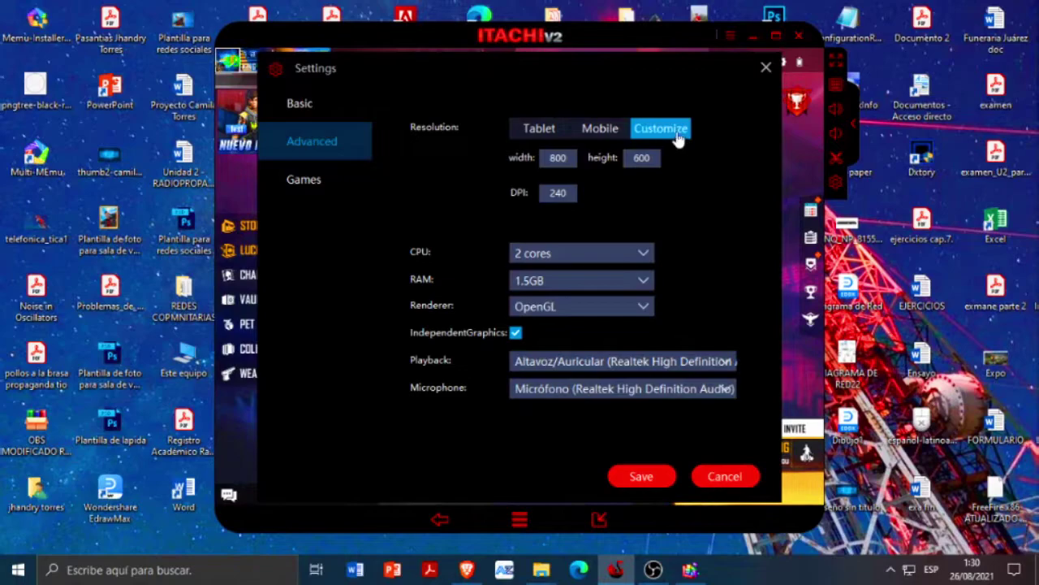
left_click(605, 130)
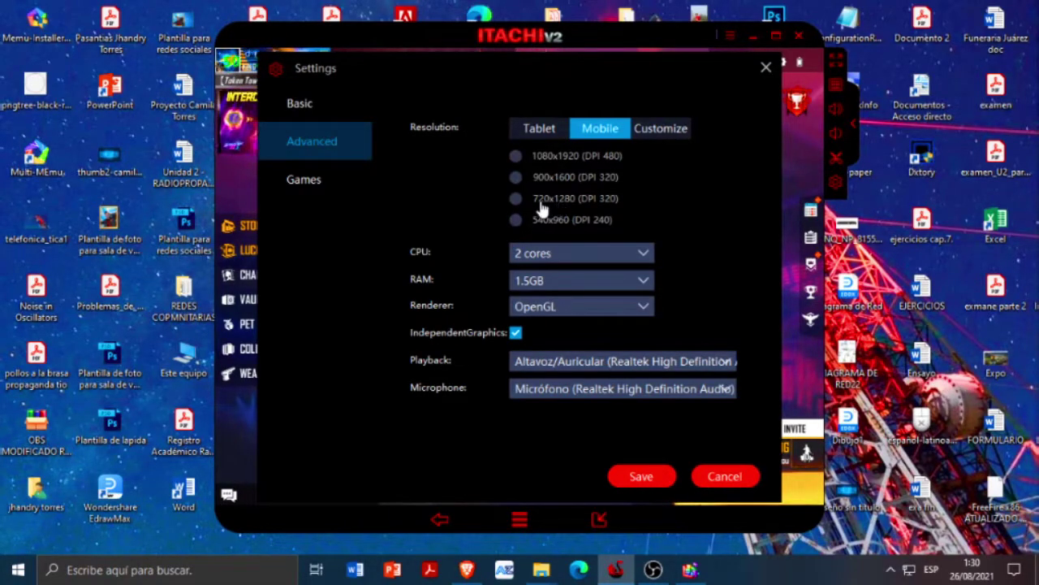
left_click(662, 135)
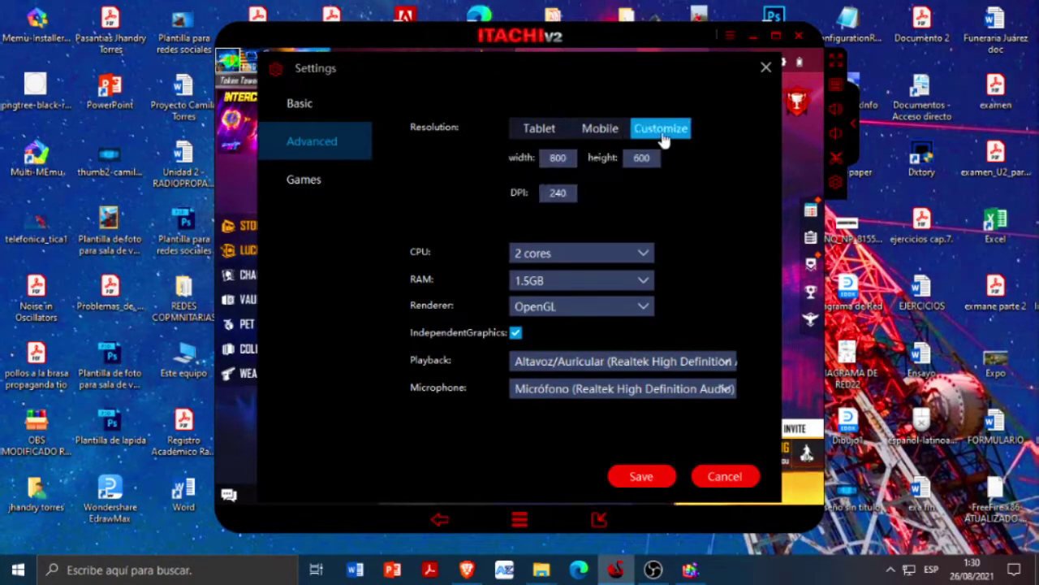
- Check the custom resolution's width, height and DPI fields and the CPU core setting
left_click(568, 158)
left_click(572, 158)
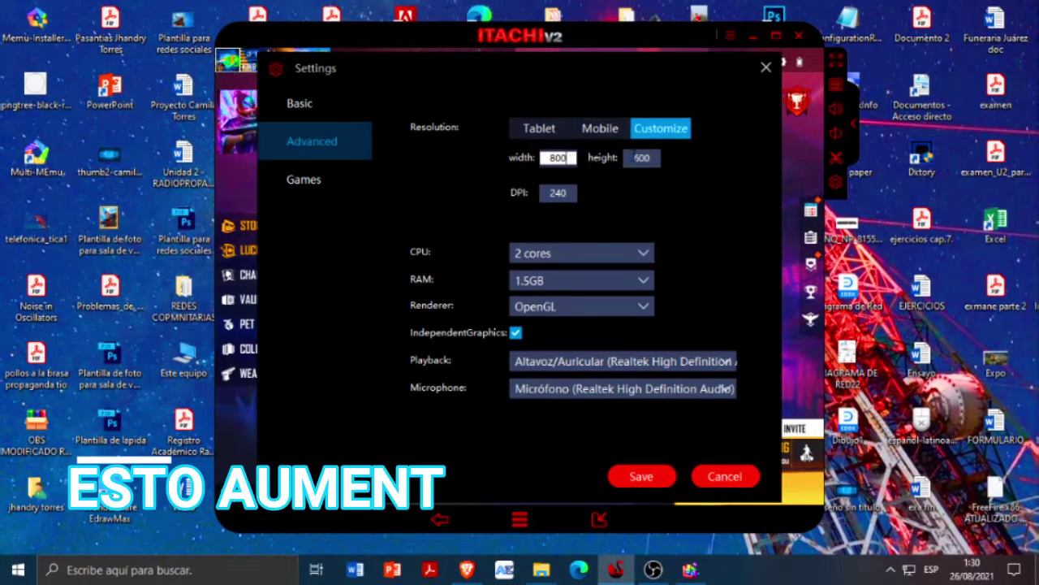
left_click(641, 158)
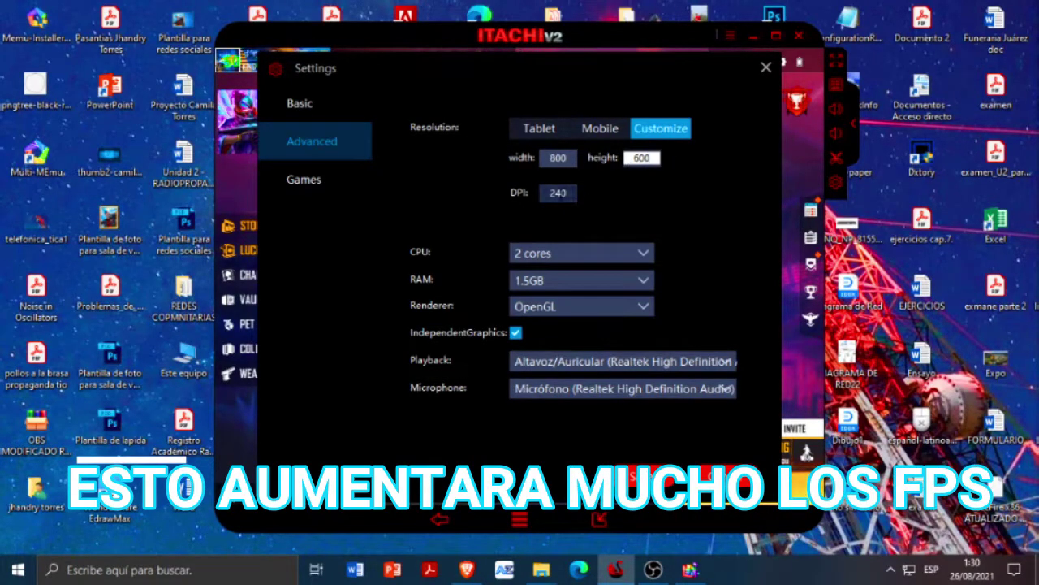
left_click(558, 193)
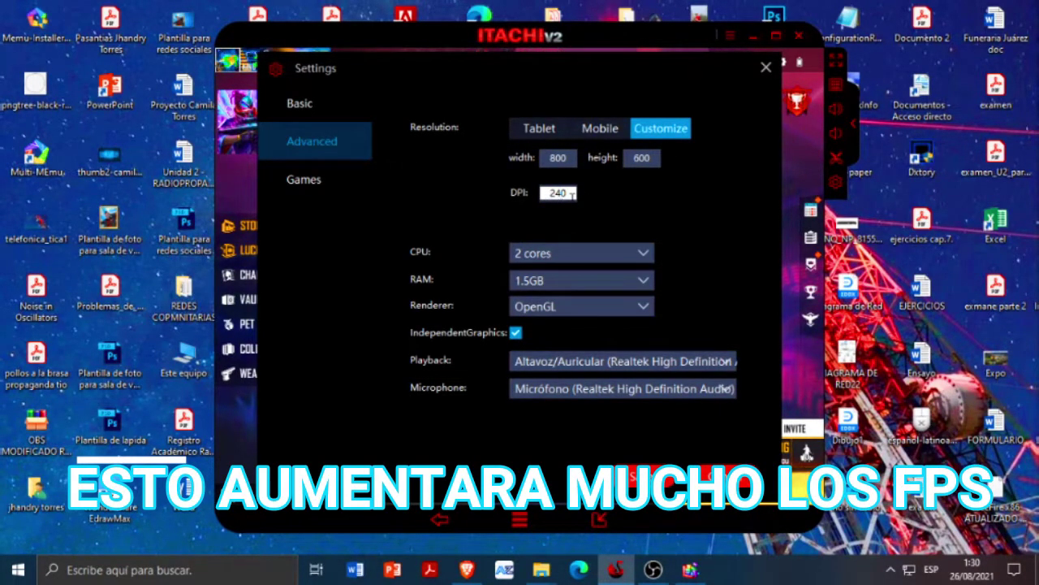
left_click(576, 256)
left_click(576, 259)
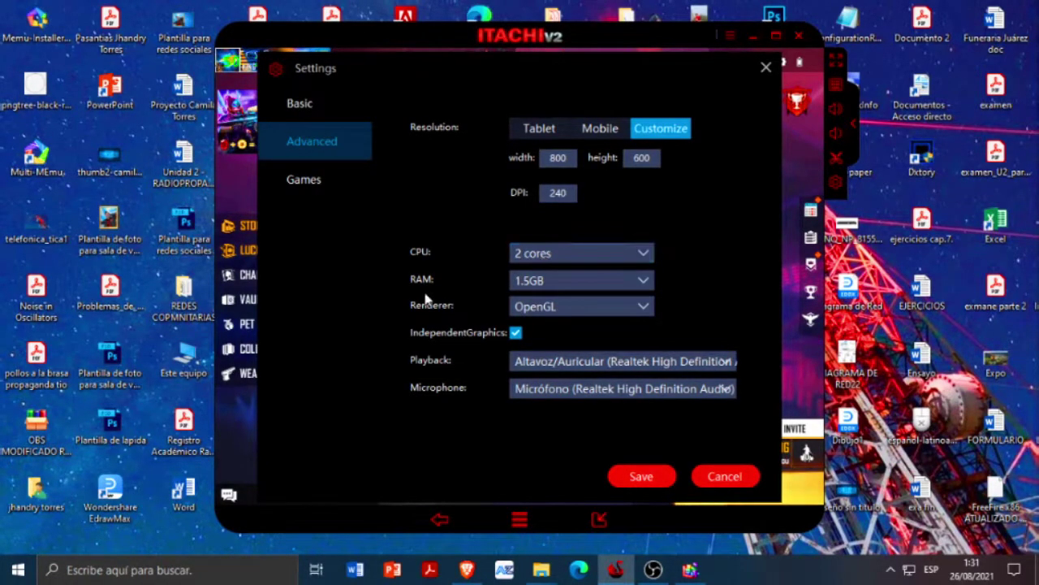
- Check the available RAM allocation options in the emulator's advanced settings, keeping 1.5GB selected
left_click(523, 281)
left_click(565, 284)
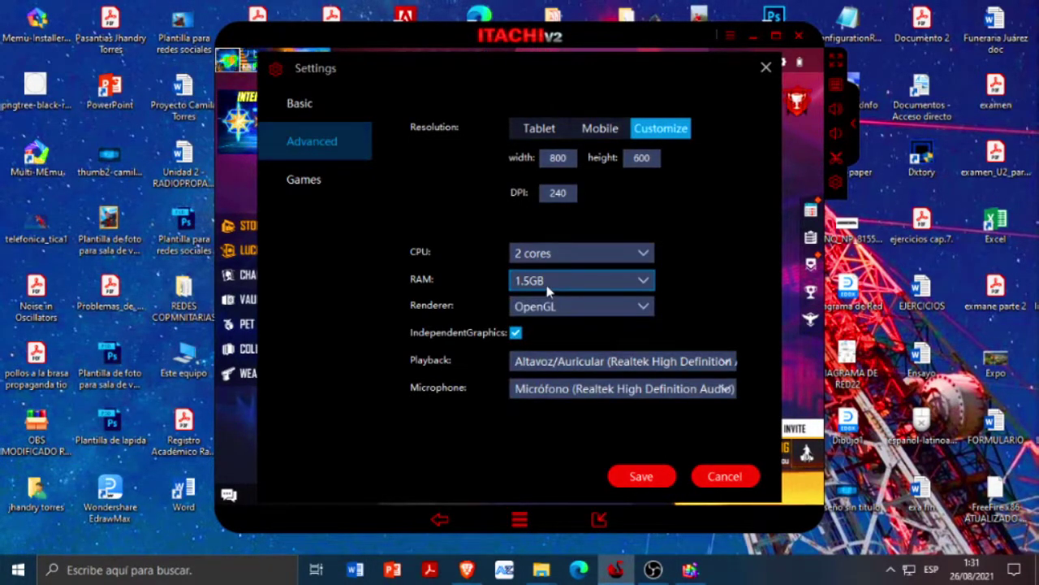
left_click(547, 284)
left_click(547, 284)
left_click(548, 286)
left_click(549, 290)
left_click(575, 287)
left_click(575, 288)
left_click(576, 288)
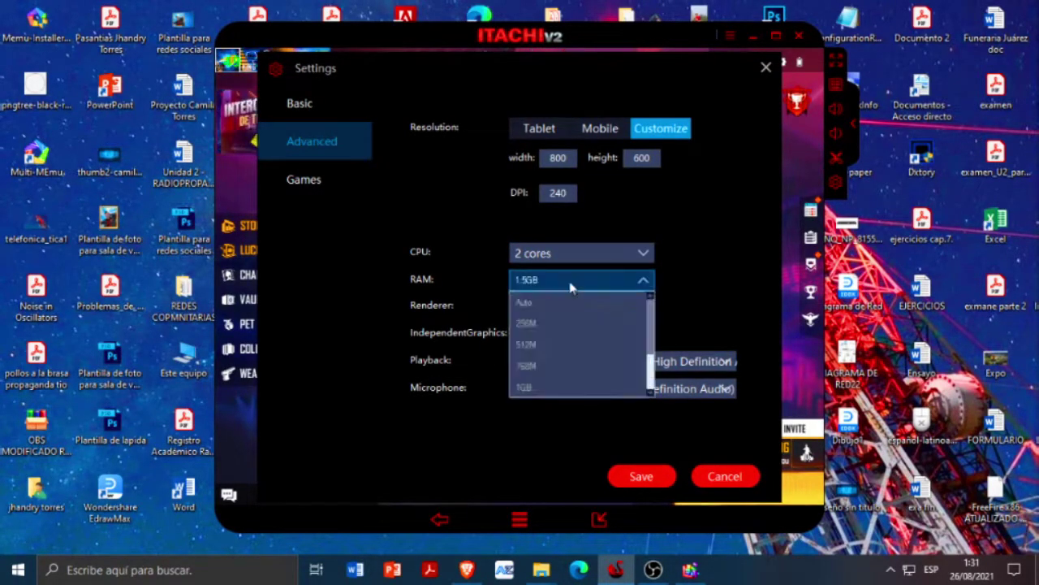
left_click(576, 286)
- Review the OpenGL and DirectX renderer options, keep OpenGL, and save the emulator settings without rebooting
left_click(560, 307)
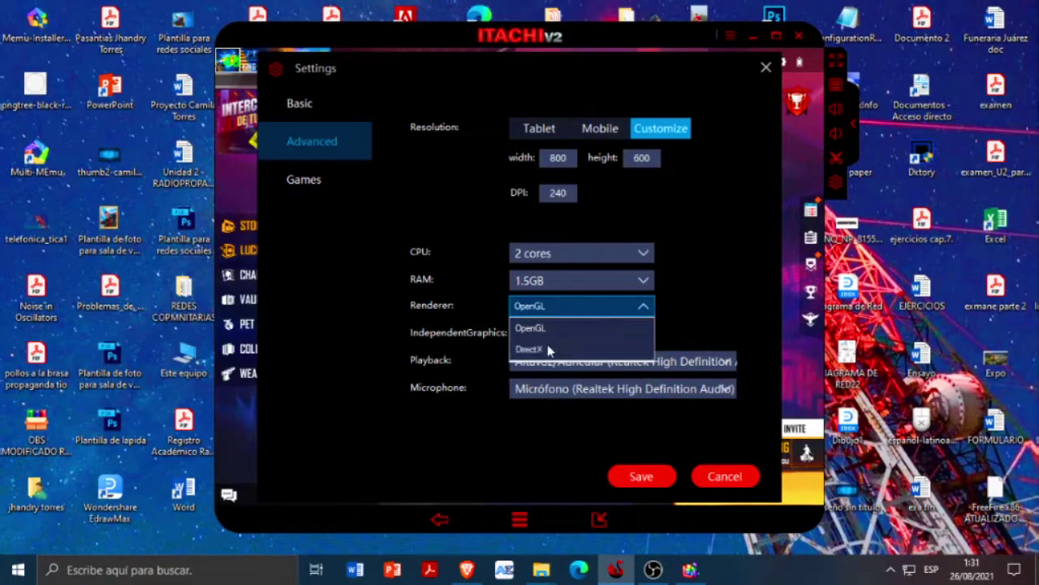
left_click(567, 310)
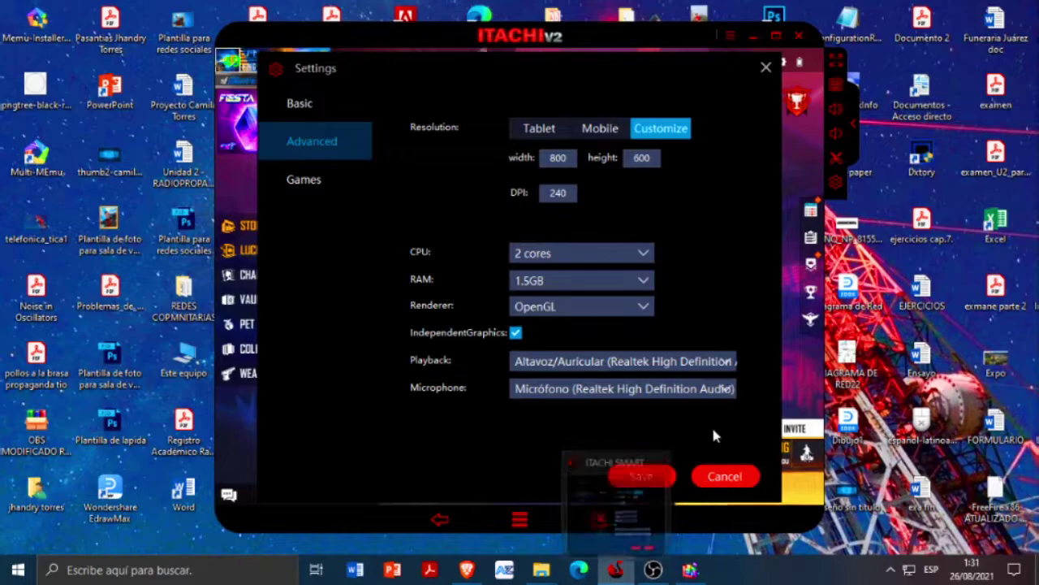
left_click(642, 477)
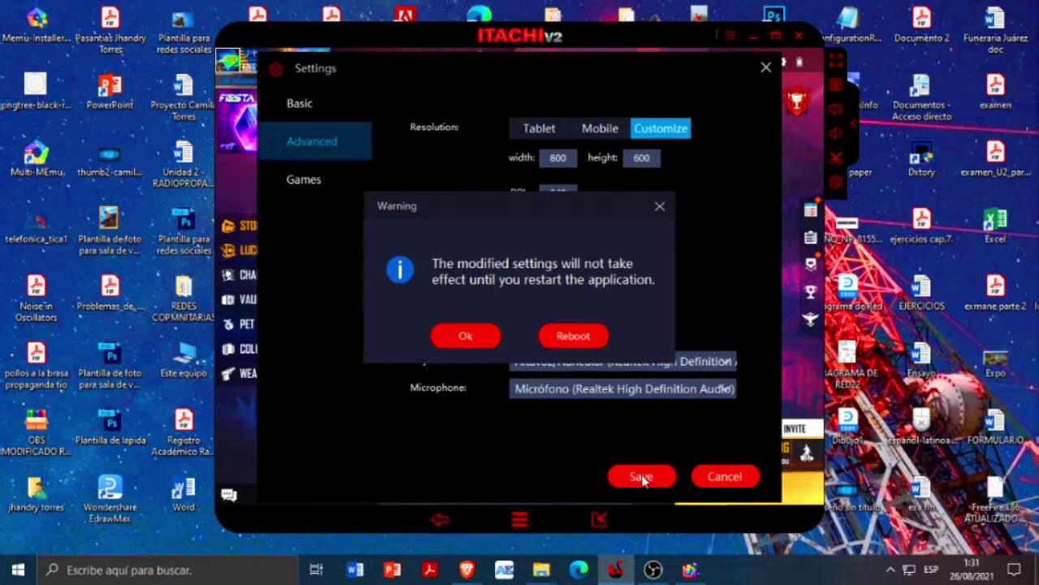
left_click(488, 339)
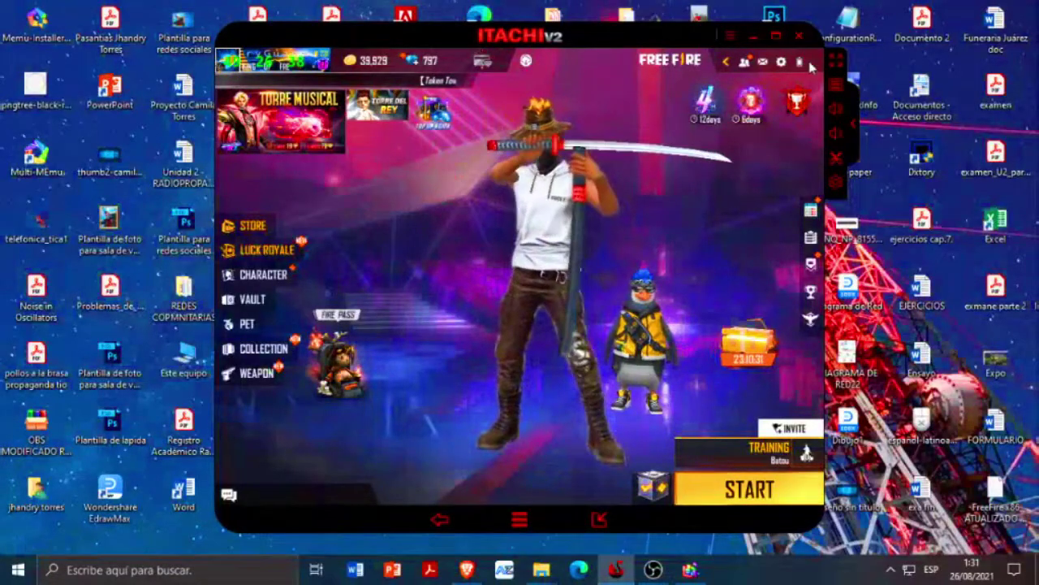
- Open the custom HUD editor from Free Fire's control settings
left_click(781, 61)
left_click(258, 192)
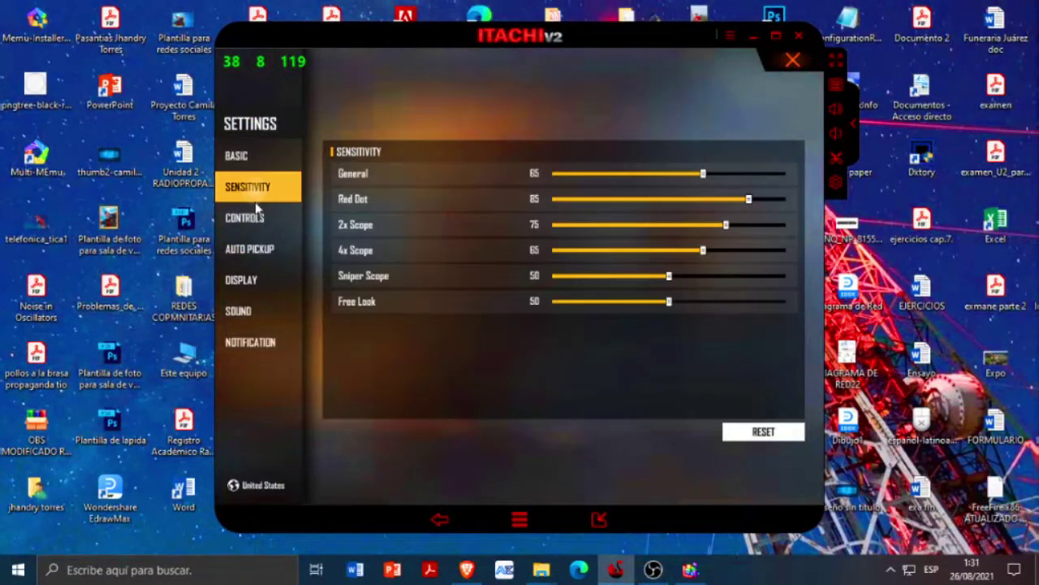
left_click(254, 219)
left_click(751, 432)
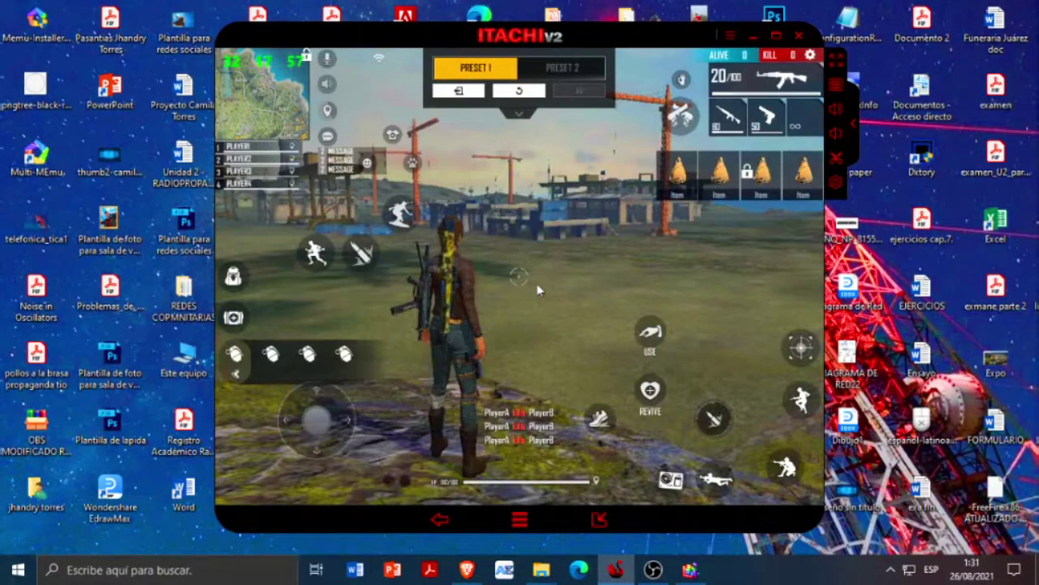
- Align the 4, Y, E and mouse fire key mappings with their HUD buttons, save the mapping, and return to the game lobby
left_click(834, 86)
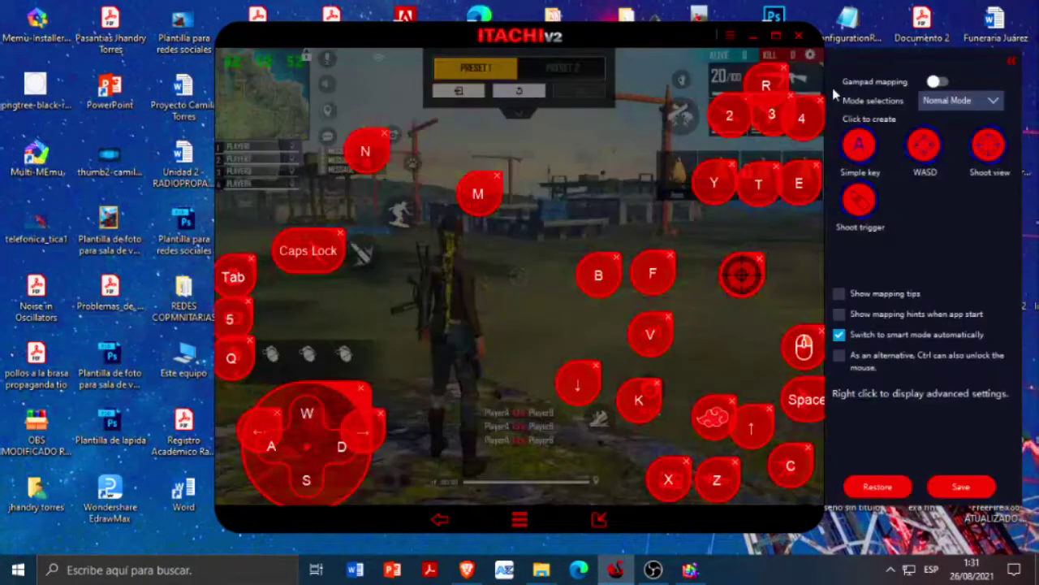
left_click(802, 132)
left_click_drag(736, 180, 803, 172)
left_click_drag(809, 340, 799, 343)
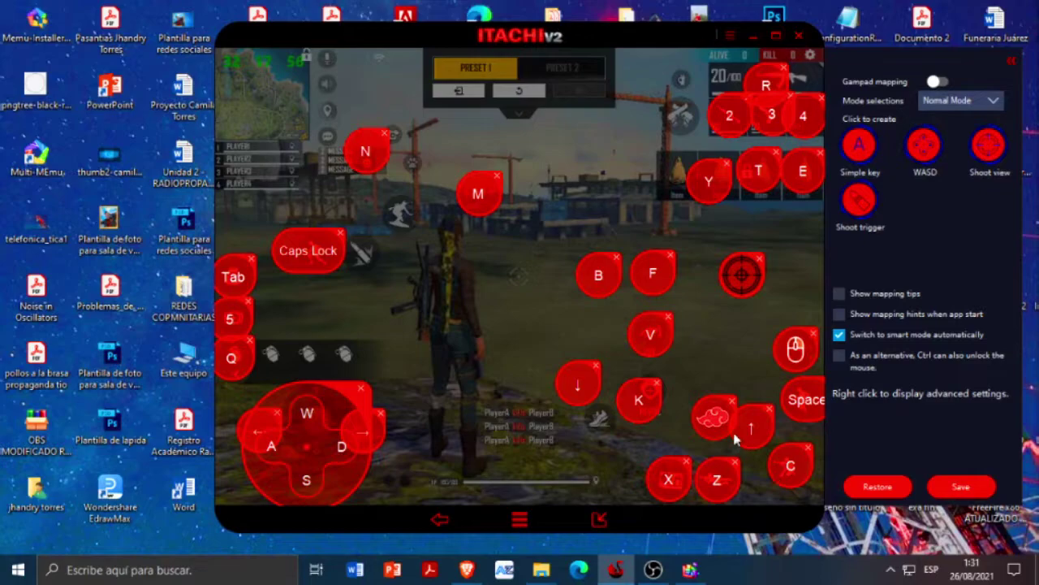
left_click(958, 486)
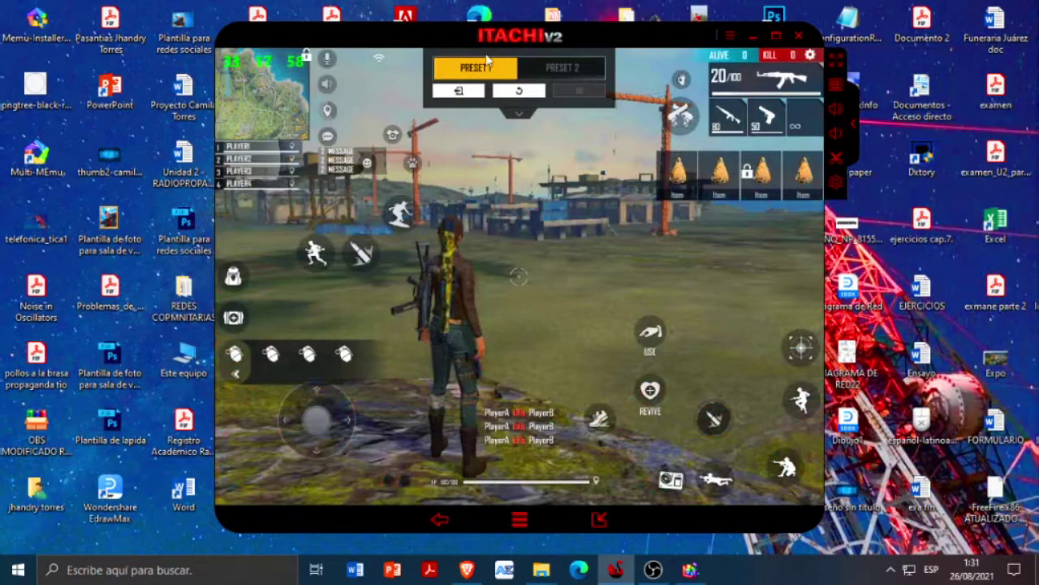
left_click(460, 91)
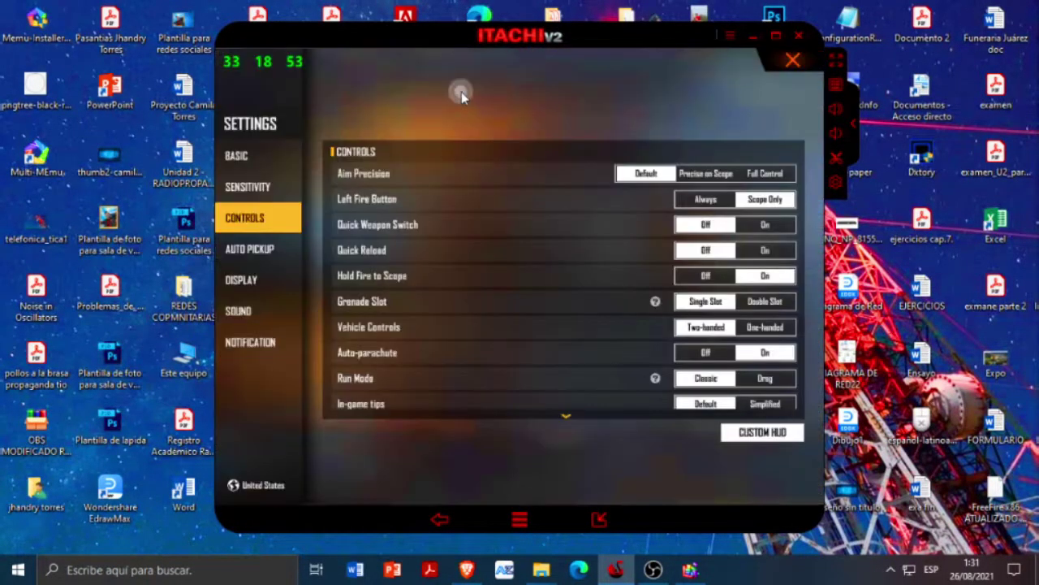
left_click(792, 65)
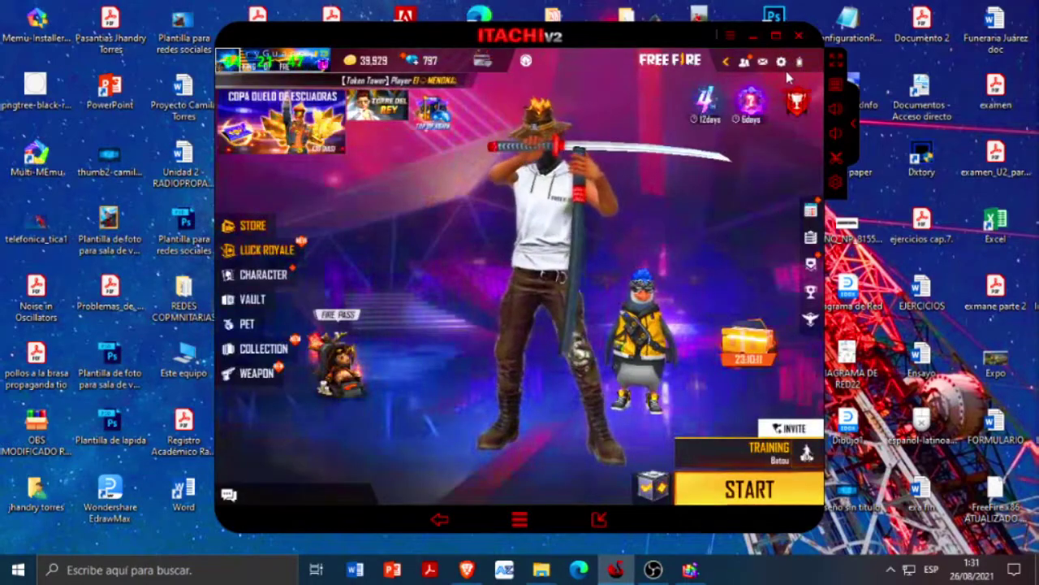
- Set Free Fire's display graphics to Standard and return to the lobby
left_click(787, 64)
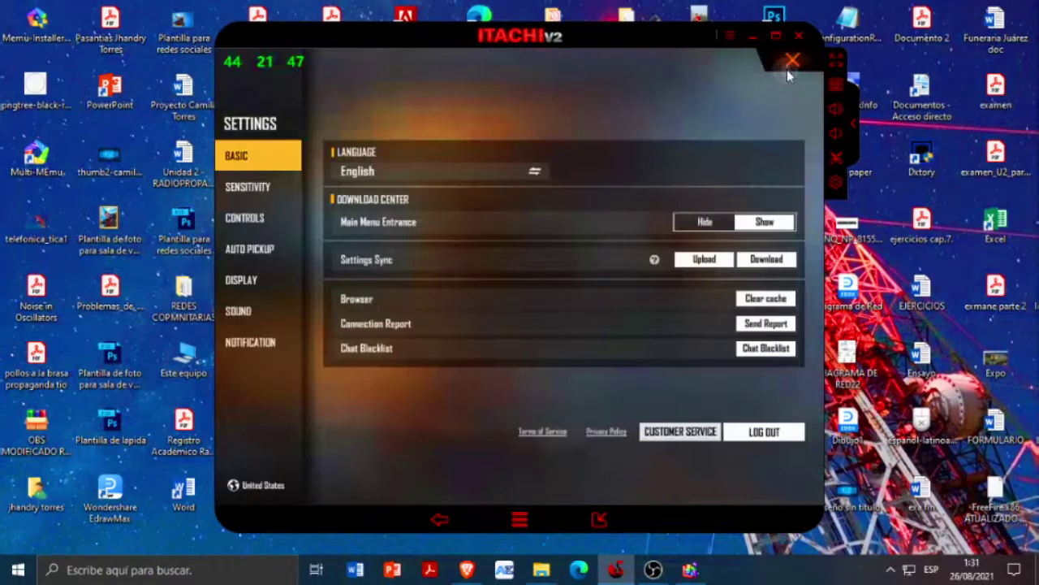
left_click(265, 281)
left_click(702, 174)
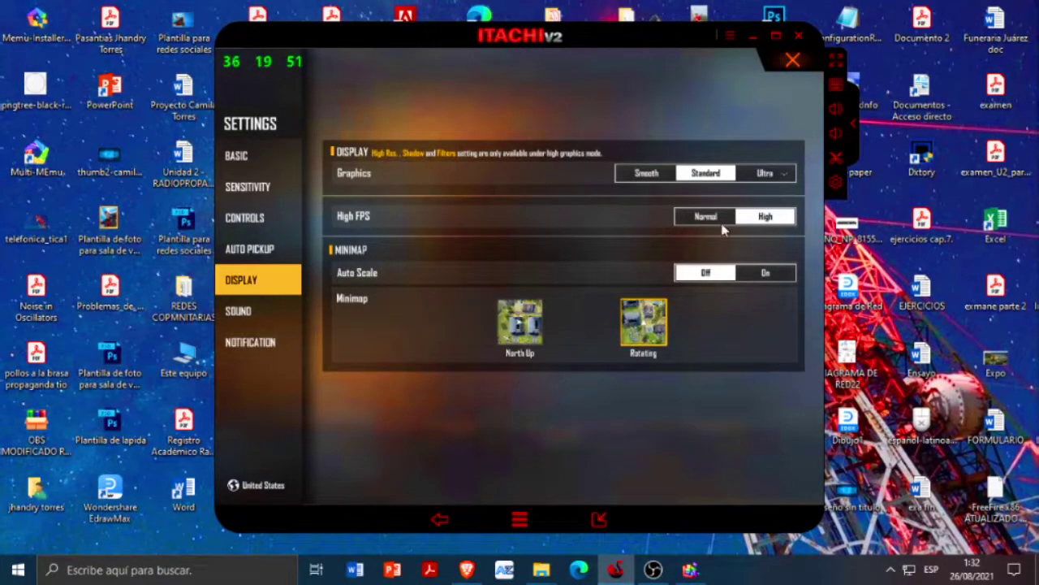
left_click(791, 61)
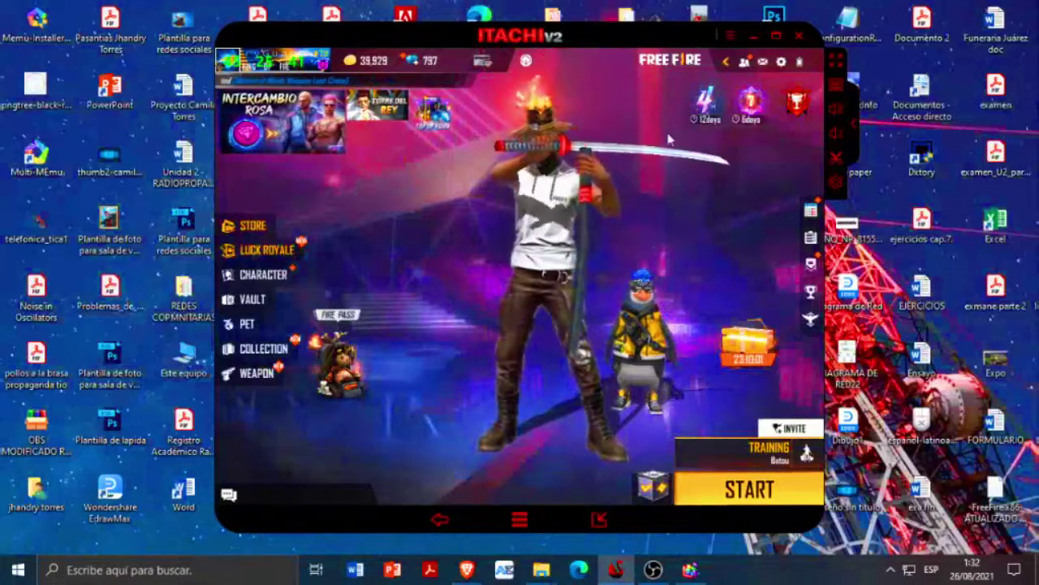
- Set Free Fire's display graphics to Smooth and return to the lobby
left_click(782, 62)
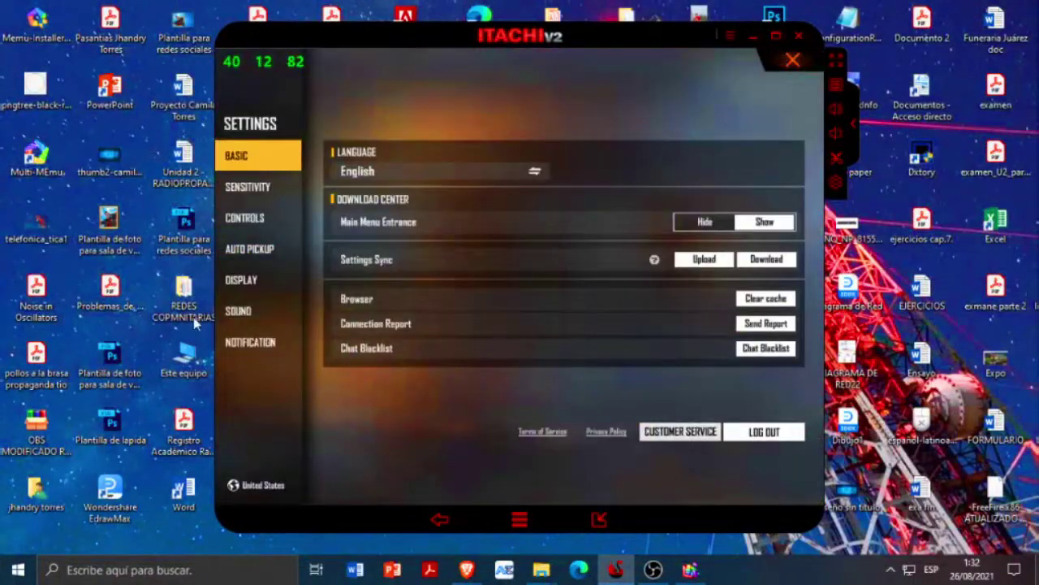
left_click(260, 198)
left_click(266, 278)
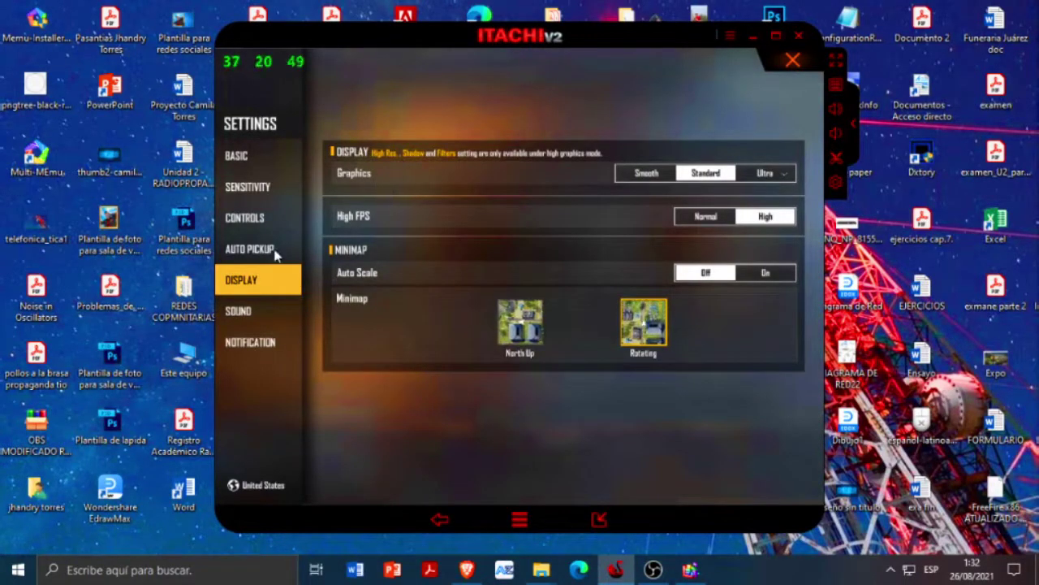
left_click(268, 250)
left_click(265, 217)
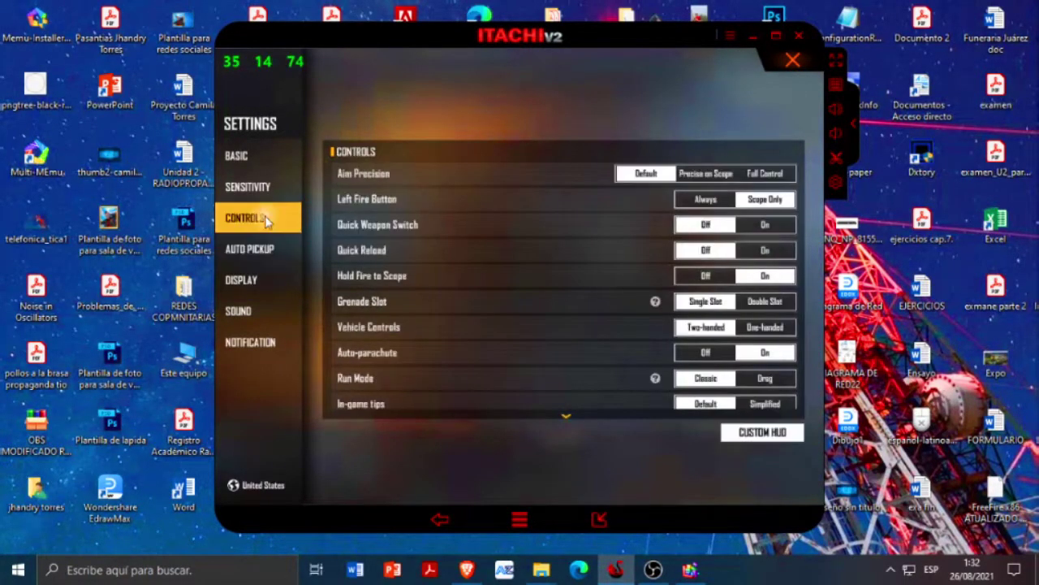
left_click(270, 257)
left_click(269, 282)
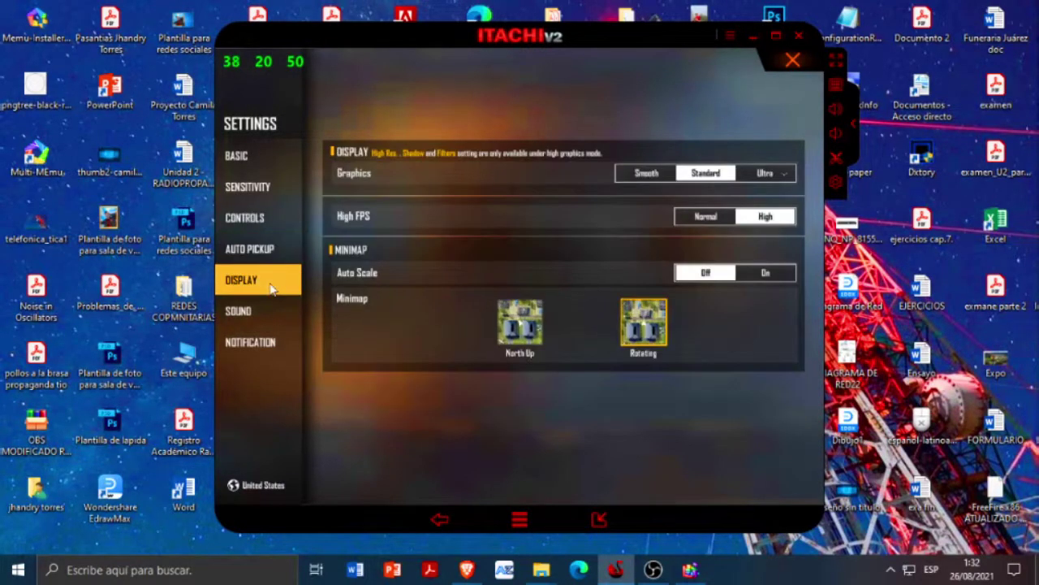
left_click(650, 175)
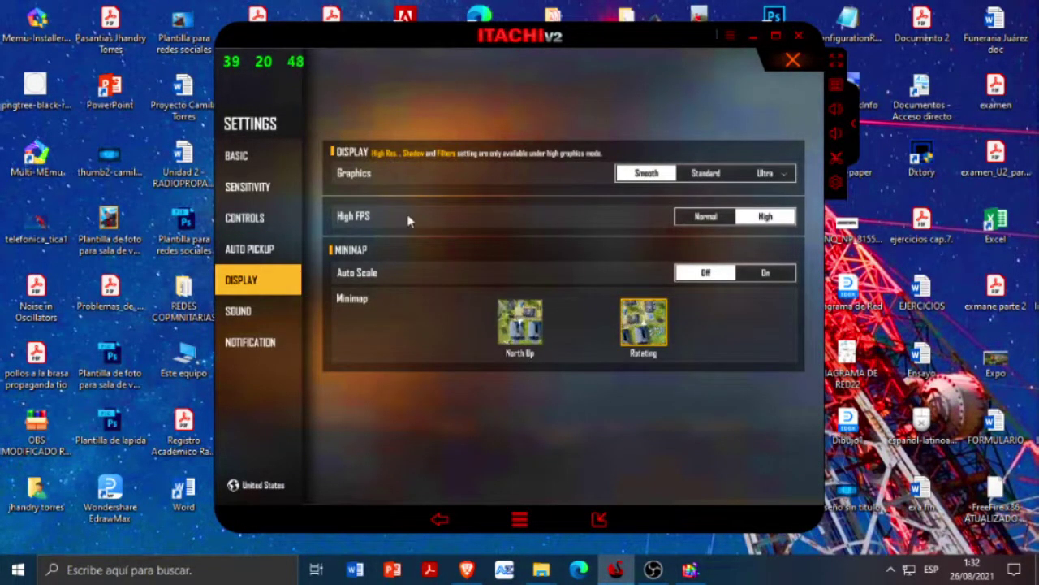
left_click(793, 60)
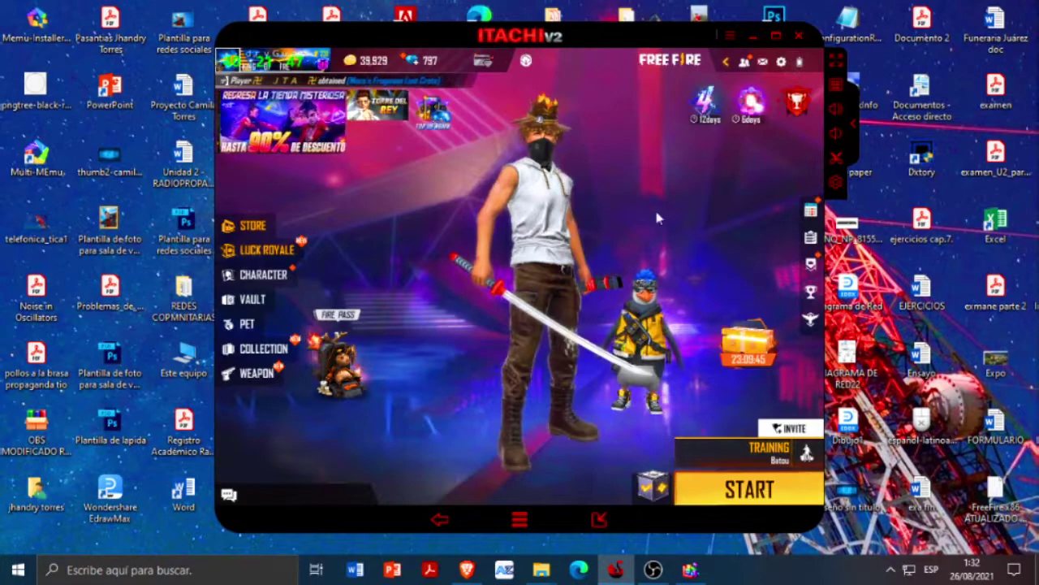
- Start the Training mode and move the character around the target range to test the FPS
left_click(749, 489)
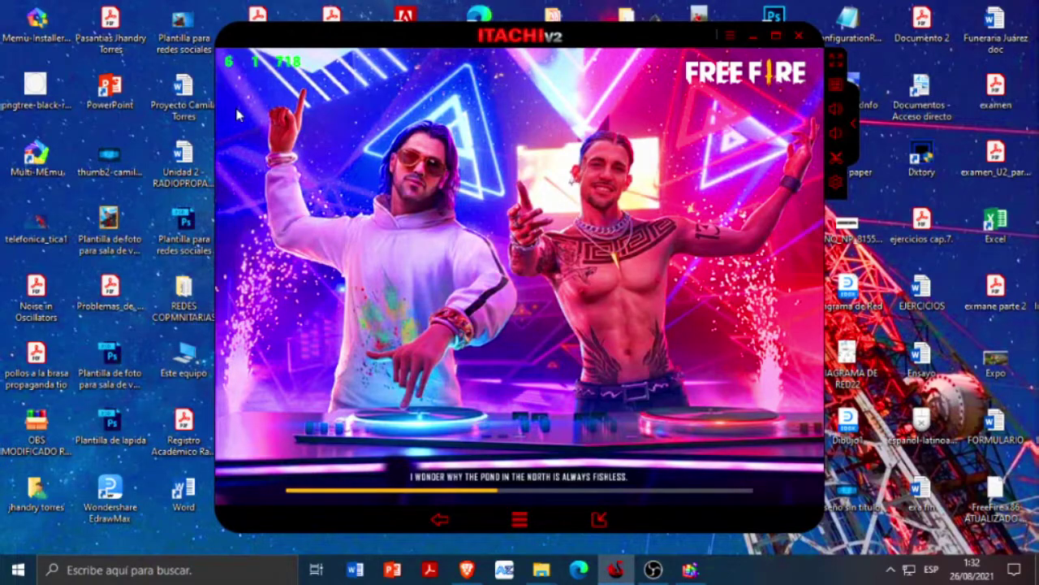
key("m")
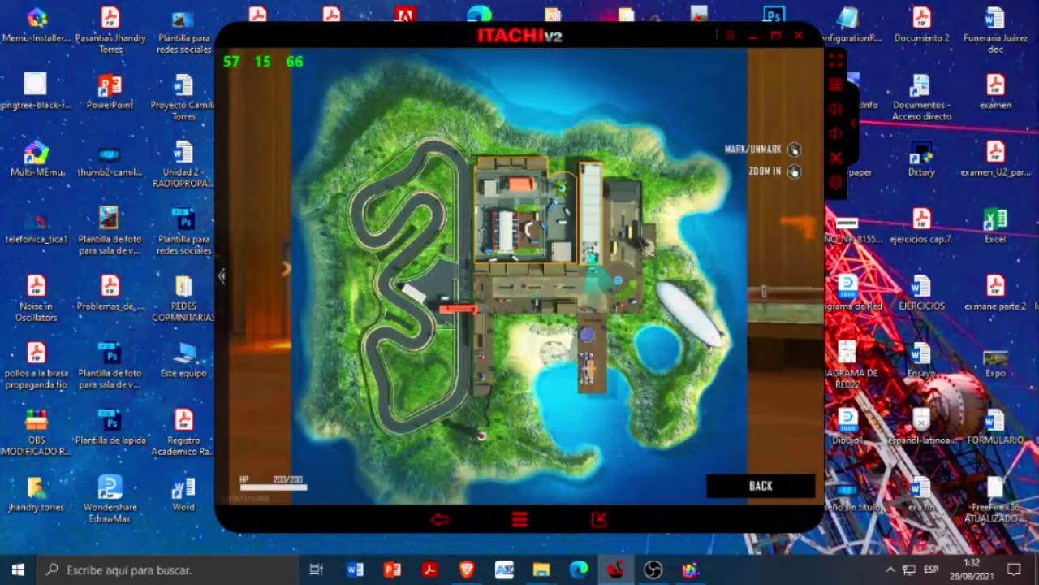
left_click(760, 486)
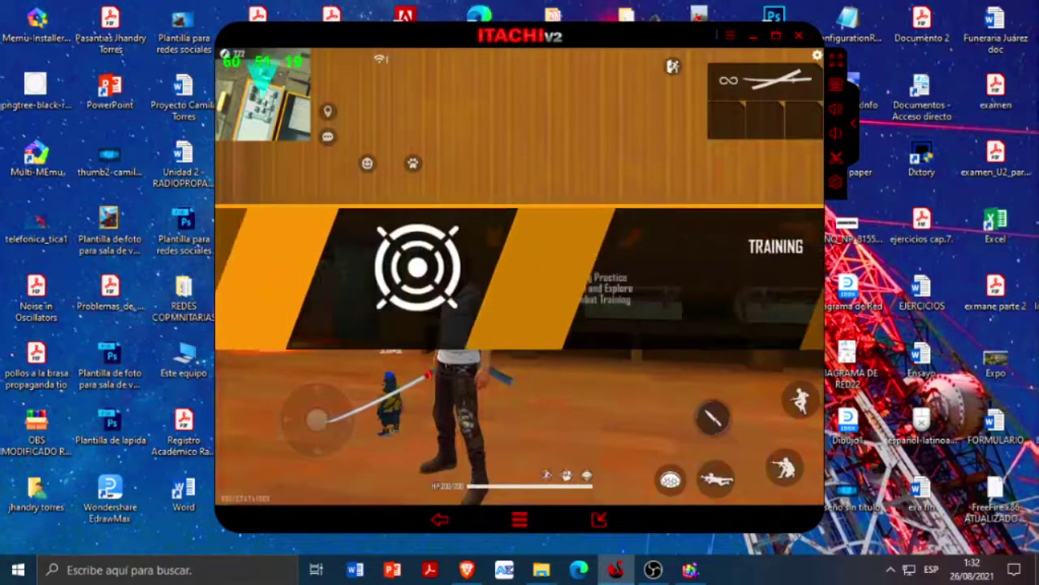
key("w")
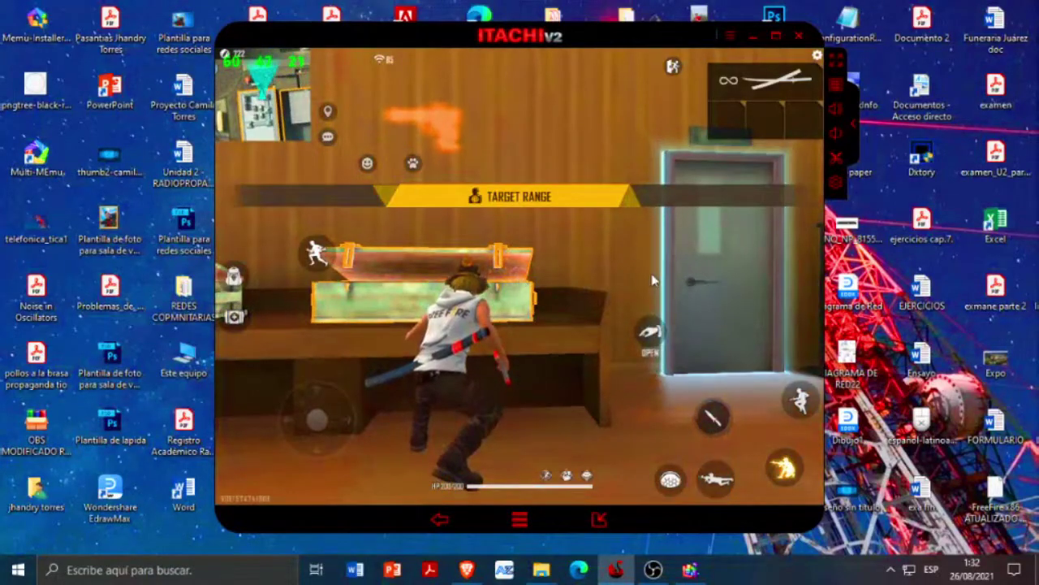
key("f")
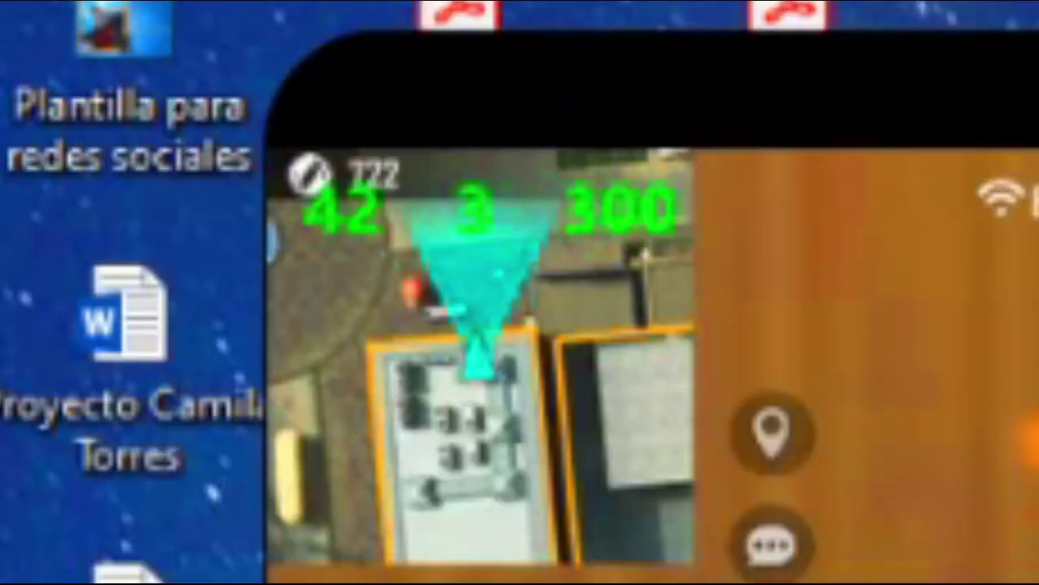